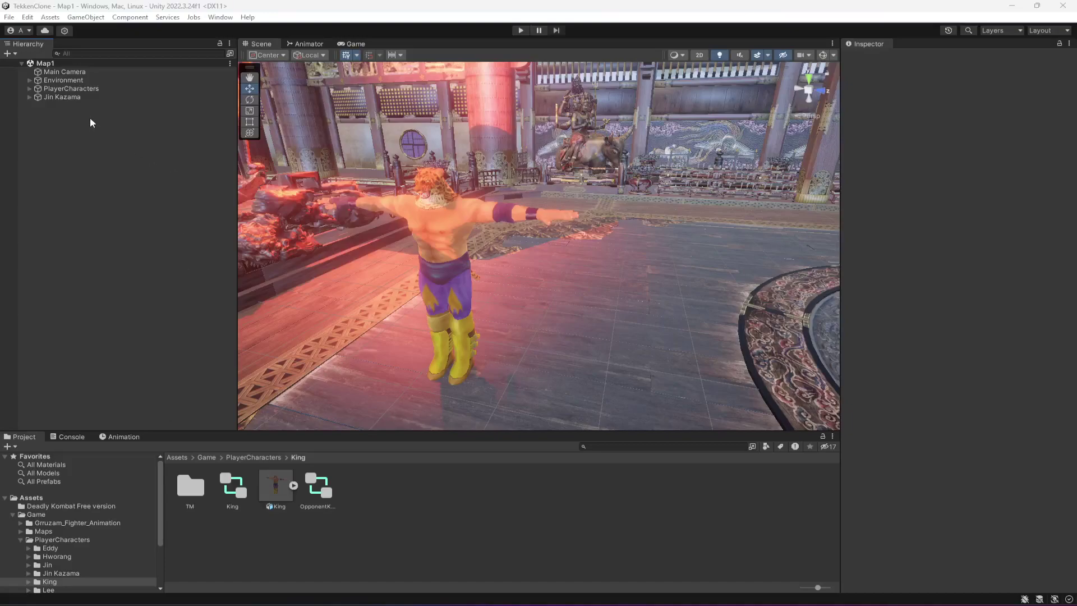
- Frame Jin Kazama and drag the Lee prefab from the Lee folder into the scene beside him
{"action": "left_click", "coordinate": [62, 98]}
{"action": "left_click_drag", "start_coordinate": [504, 222], "coordinate": [546, 250], "text": "alt"}
{"action": "key", "text": "f"}
{"action": "left_click_drag", "start_coordinate": [402, 258], "coordinate": [432, 335], "text": "alt"}
{"action": "scroll", "coordinate": [56, 563], "scroll_direction": "down", "scroll_amount": 3}
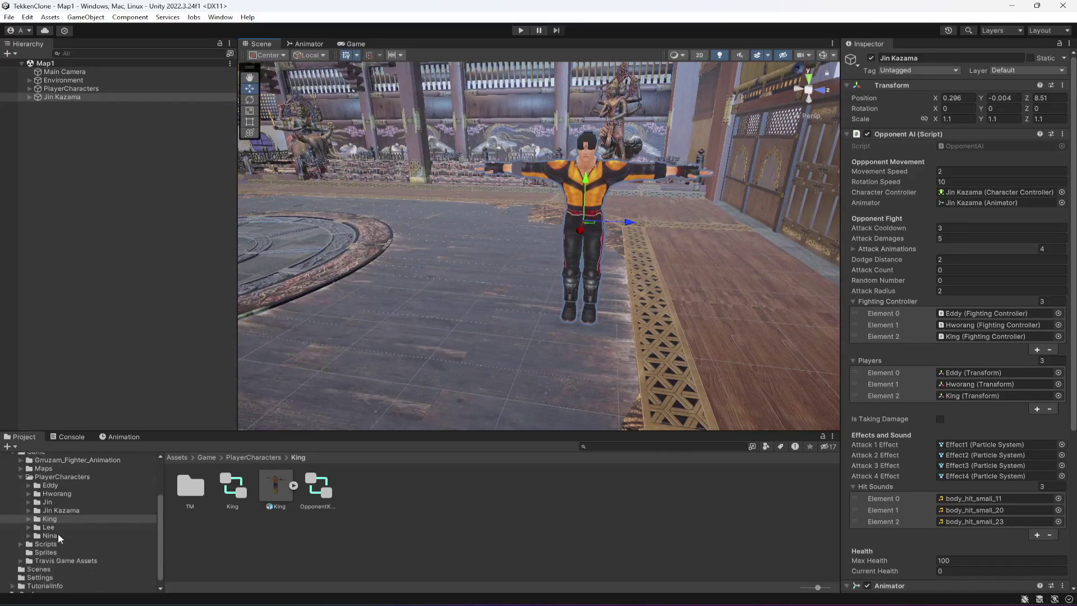
{"action": "left_click", "coordinate": [49, 527]}
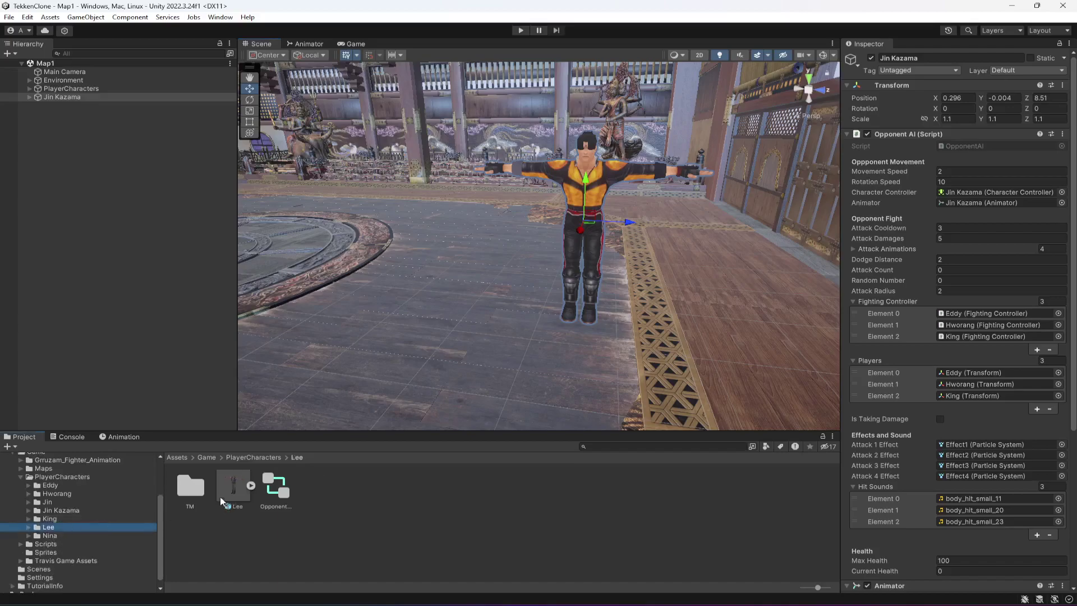
{"action": "left_click_drag", "start_coordinate": [234, 496], "coordinate": [580, 314]}
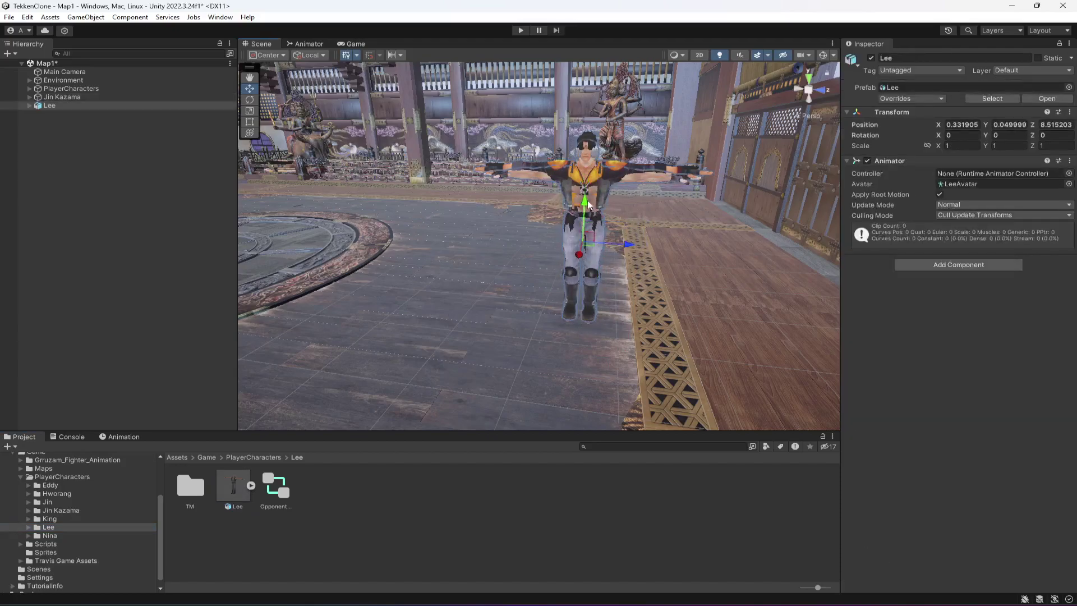
- Lower Lee to Y -0.031 and set his Scale X, Y and Z to 1.1
{"action": "left_click_drag", "start_coordinate": [584, 209], "coordinate": [591, 206]}
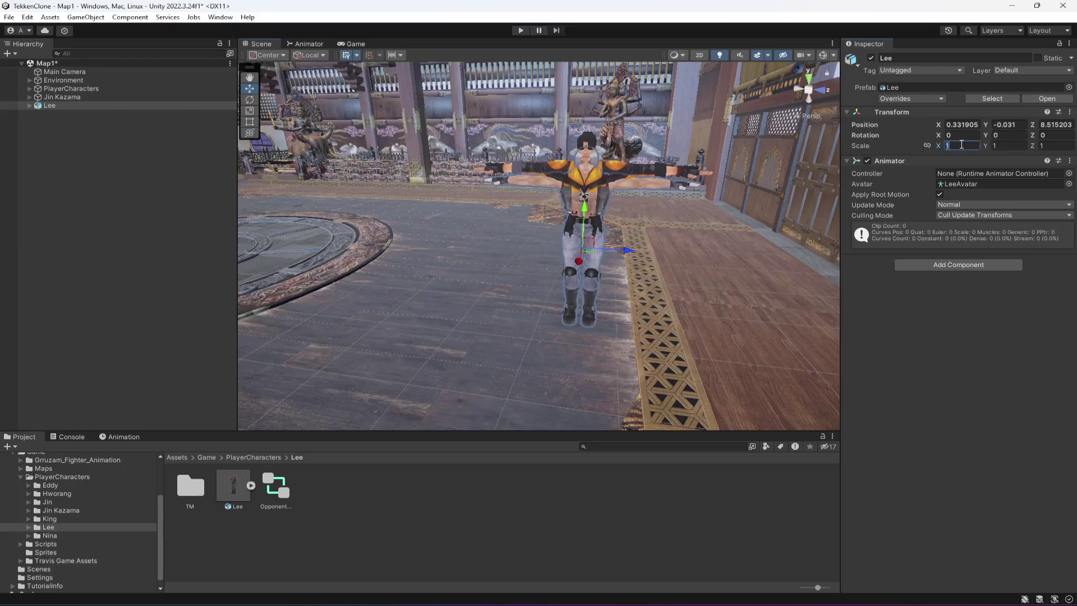
{"action": "type", "text": "1.1"}
{"action": "key", "text": "Tab"}
{"action": "type", "text": "1.1"}
{"action": "key", "text": "Tab"}
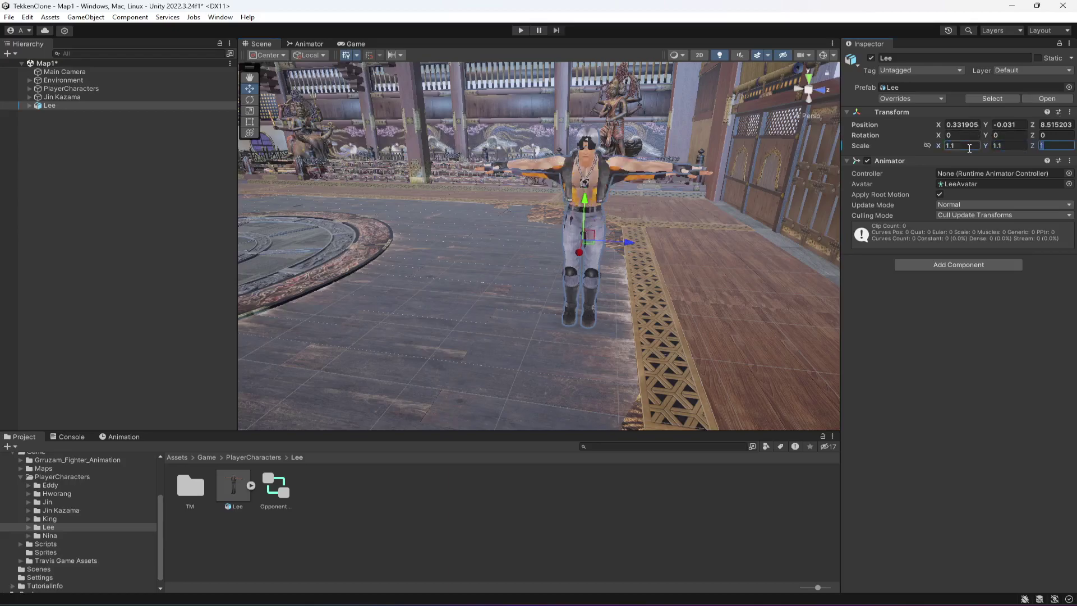
{"action": "type", "text": ".1"}
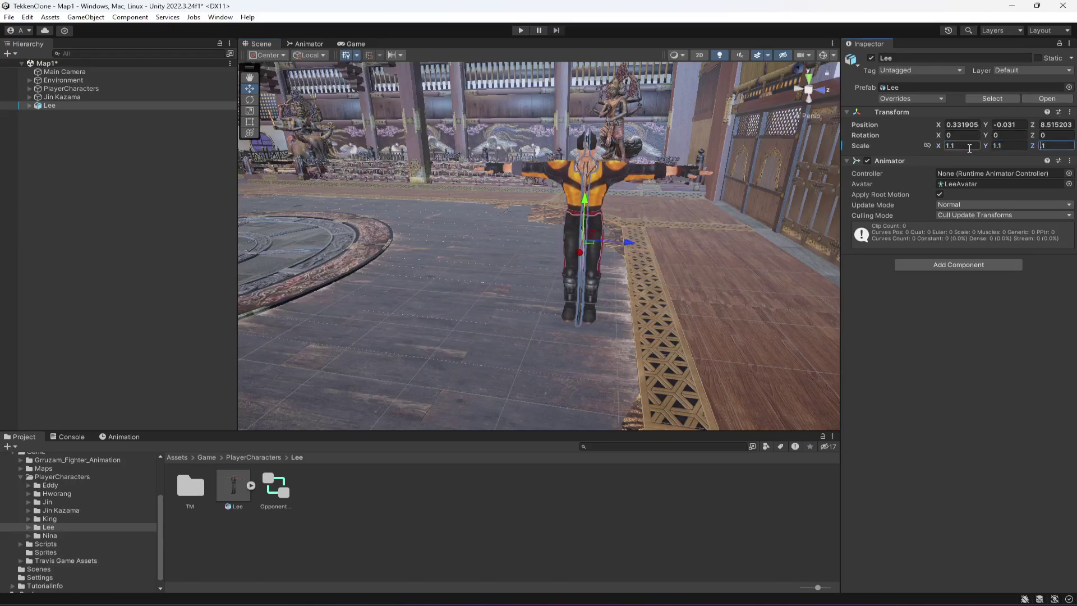
{"action": "left_click", "coordinate": [976, 332]}
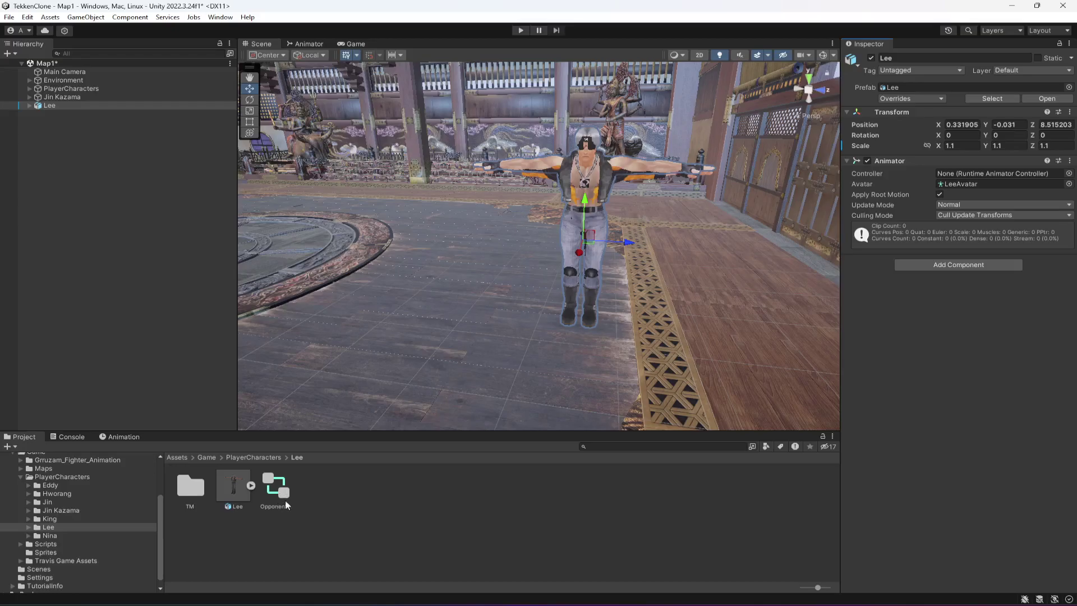
- Assign the OpponentLee controller to Lee's Animator, comparing against Jin Kazama's Animator
{"action": "left_click_drag", "start_coordinate": [943, 207], "coordinate": [962, 172]}
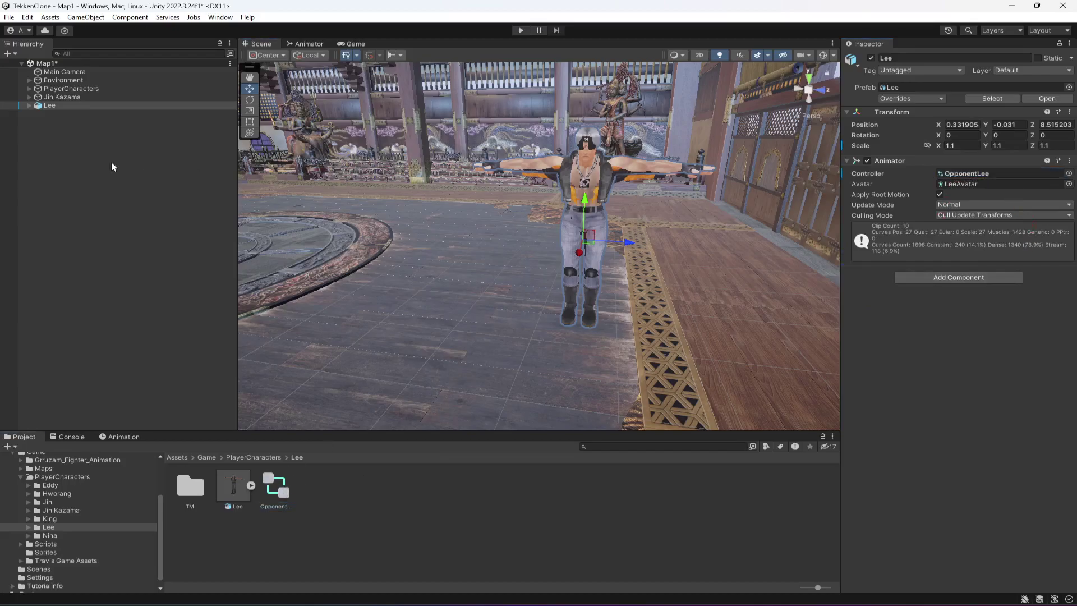
{"action": "left_click", "coordinate": [79, 97]}
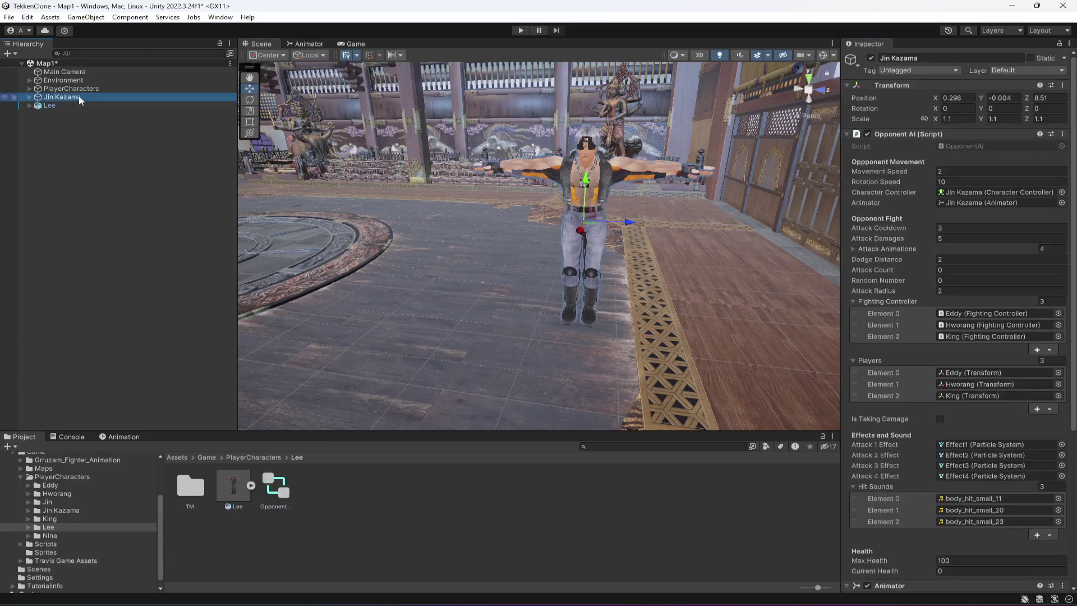
{"action": "scroll", "coordinate": [931, 467], "scroll_direction": "down", "scroll_amount": 5}
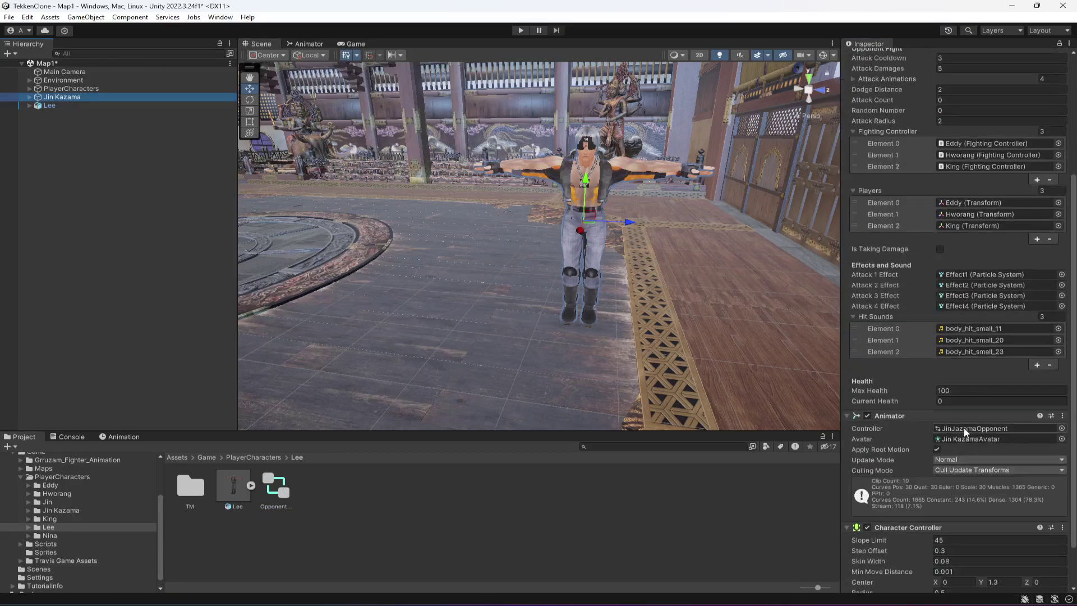
{"action": "left_click", "coordinate": [47, 106]}
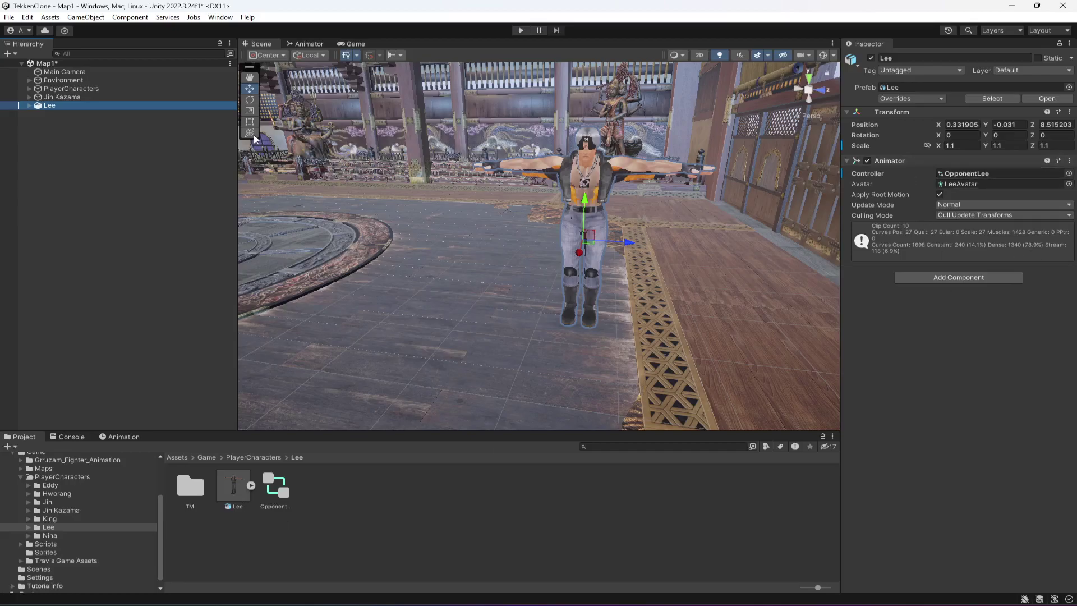
- Unpack Lee completely from its prefab
{"action": "right_click", "coordinate": [56, 109]}
{"action": "mouse_move", "coordinate": [116, 252]}
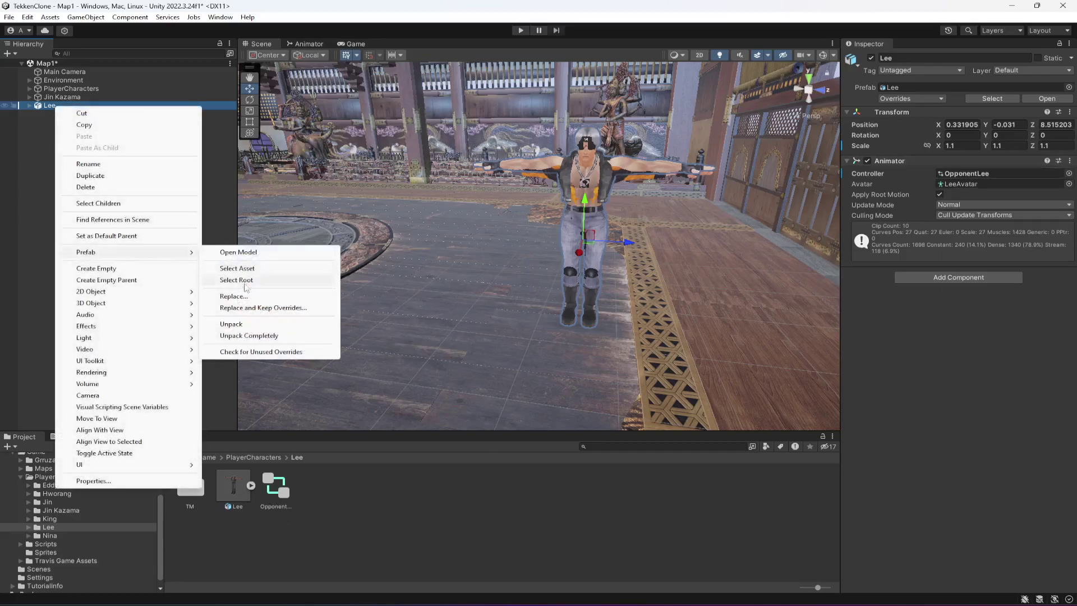
{"action": "left_click", "coordinate": [258, 335]}
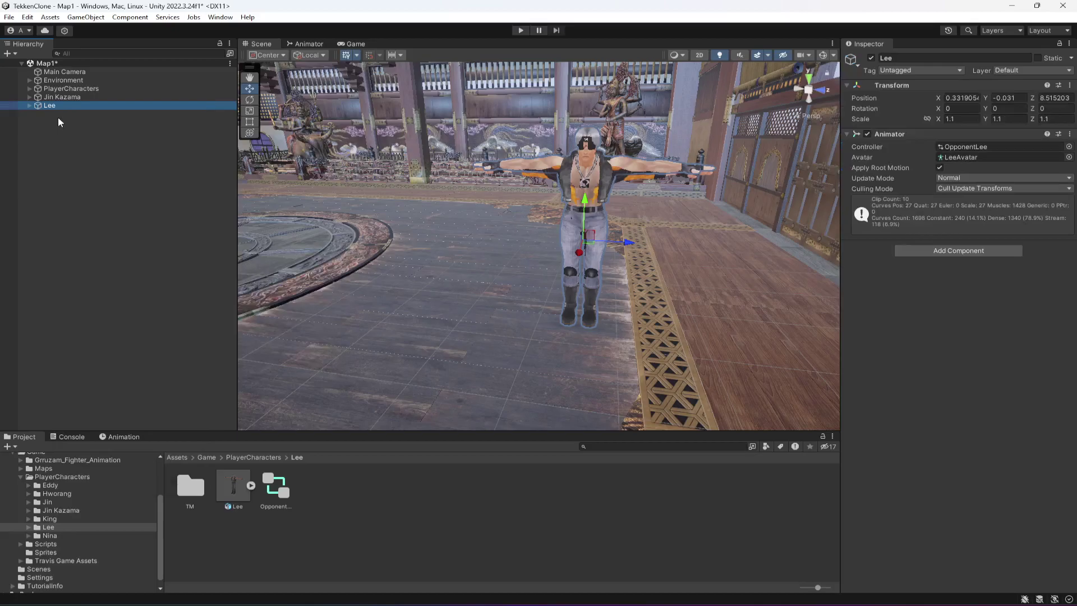
- Group Jin Kazama and Lee under a new empty parent named OpponentCharacters
{"action": "left_click", "coordinate": [63, 96], "text": "ctrl"}
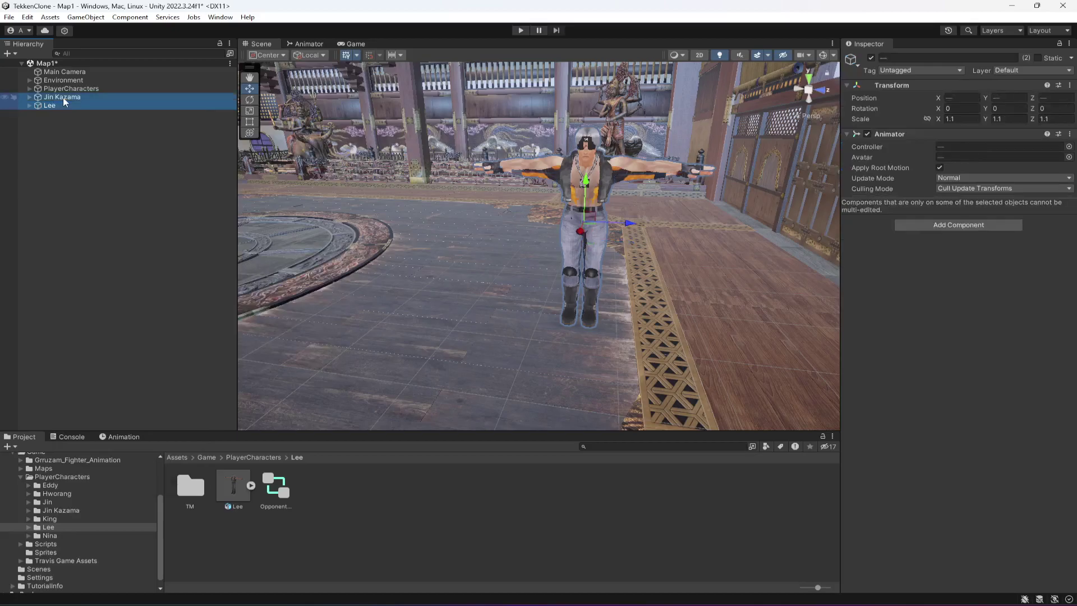
{"action": "right_click", "coordinate": [63, 97]}
{"action": "left_click", "coordinate": [122, 271]}
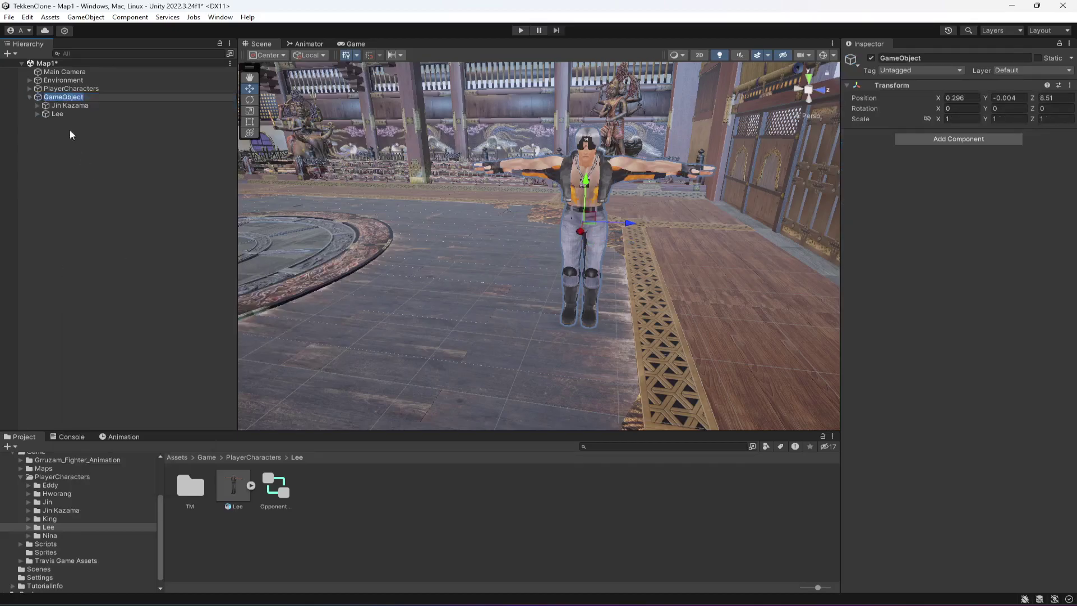
{"action": "type", "text": "OpponentCharacters"}
{"action": "key", "text": "Return"}
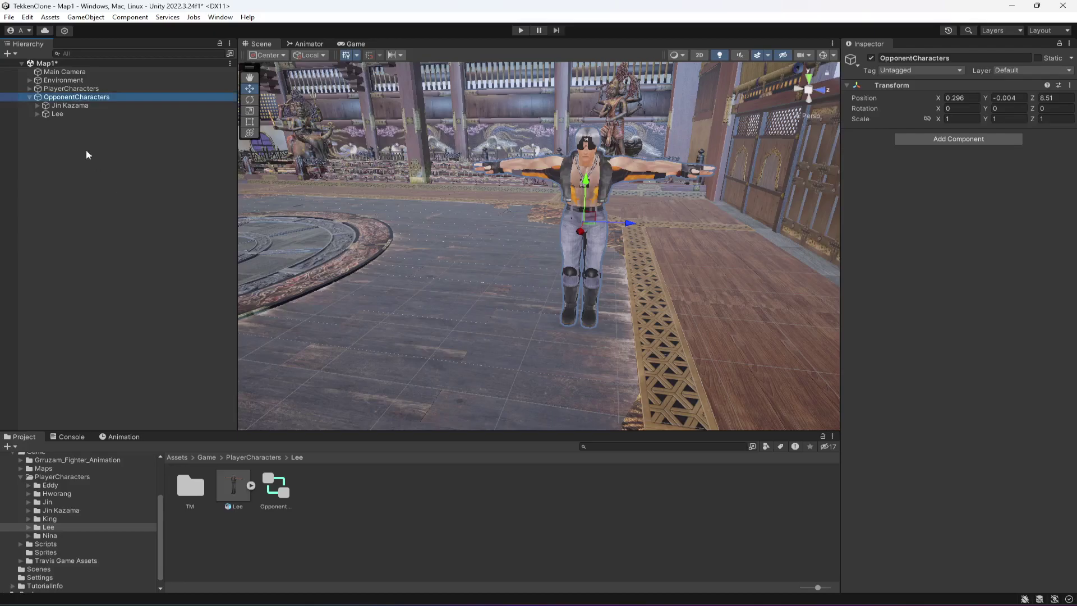
{"action": "left_click", "coordinate": [76, 115]}
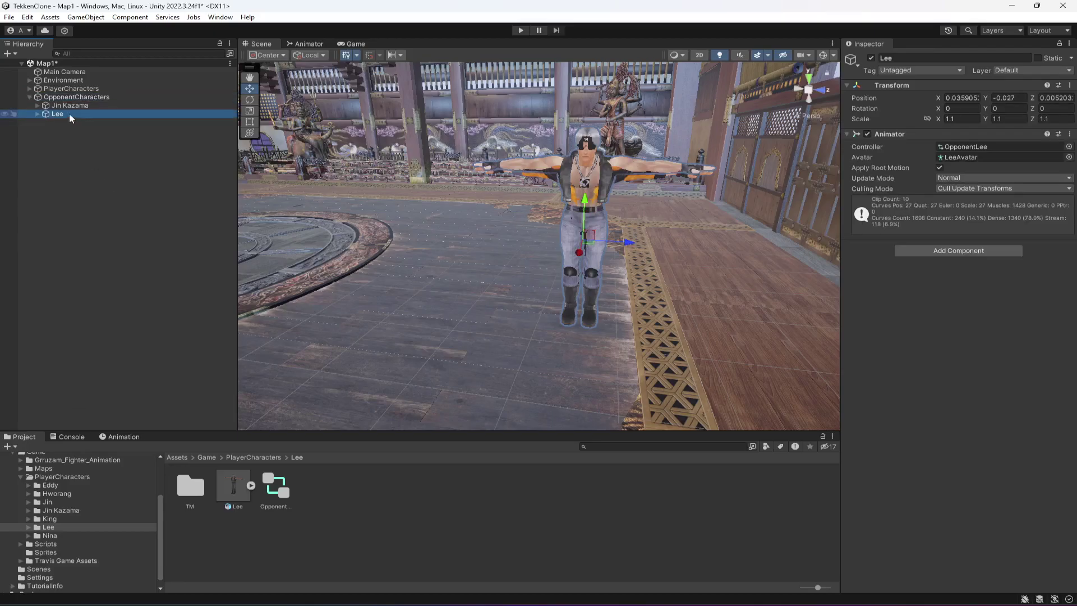
- Deactivate Jin Kazama so Lee is visible on his own
{"action": "left_click", "coordinate": [72, 106]}
{"action": "left_click", "coordinate": [870, 57]}
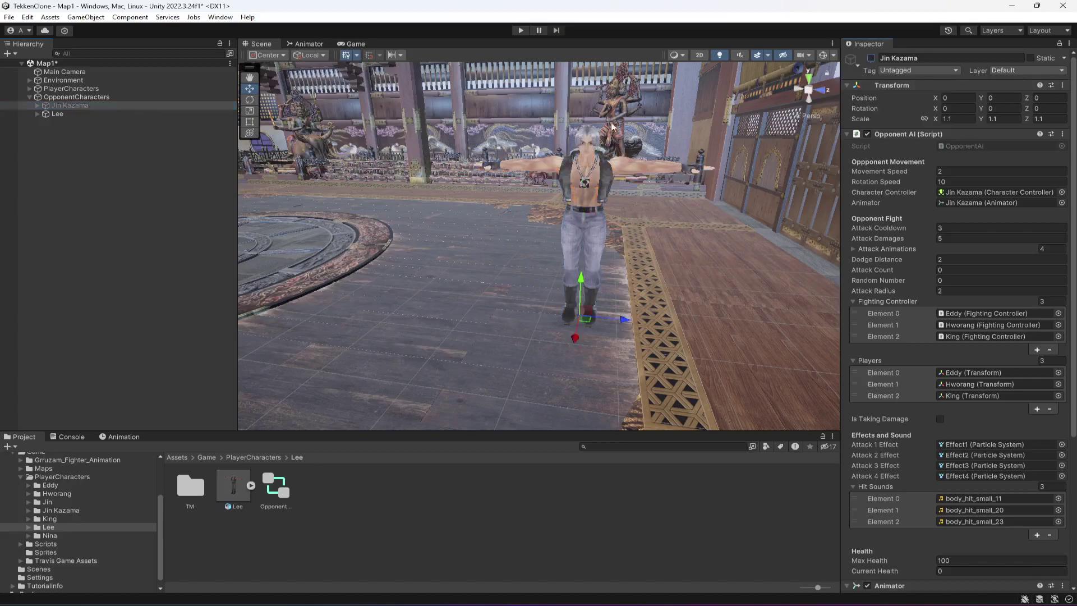
{"action": "left_click", "coordinate": [65, 114]}
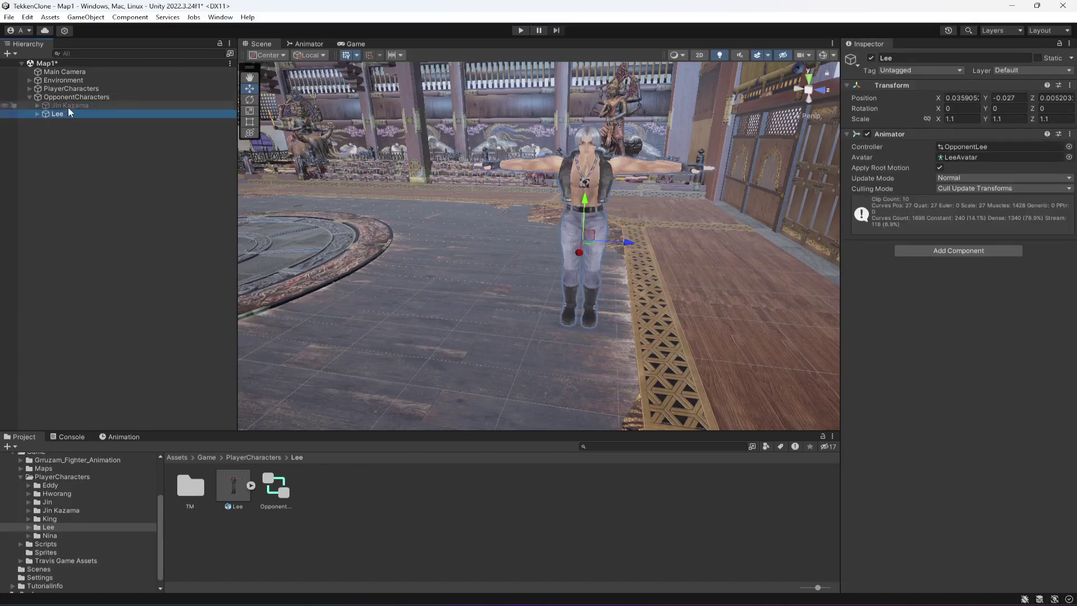
- Copy Jin's Opponent AI onto Lee as a new component placed above the Animator
{"action": "left_click", "coordinate": [68, 107]}
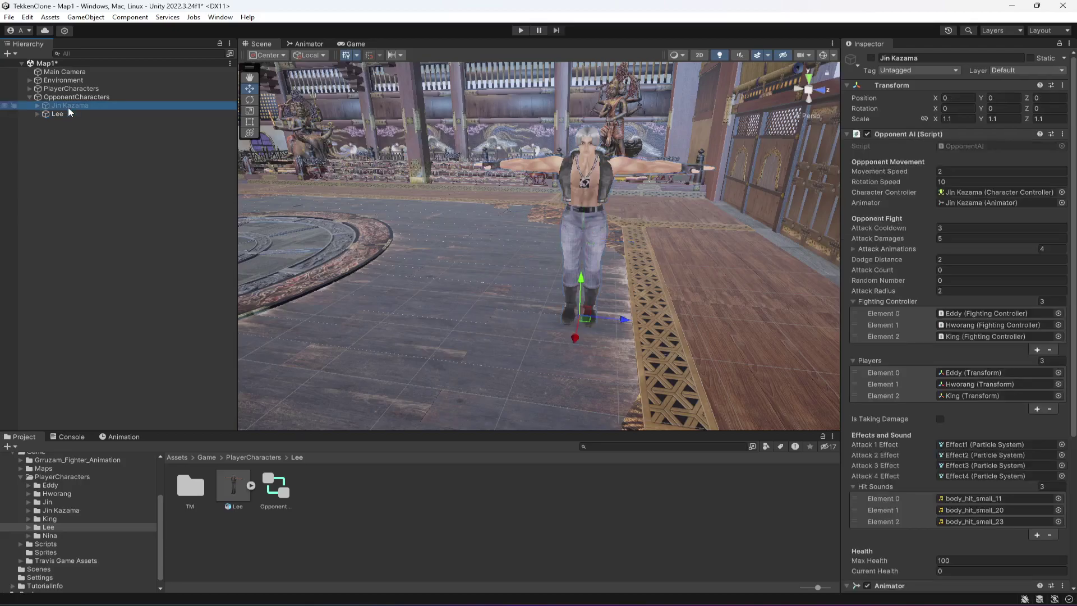
{"action": "right_click", "coordinate": [1054, 135]}
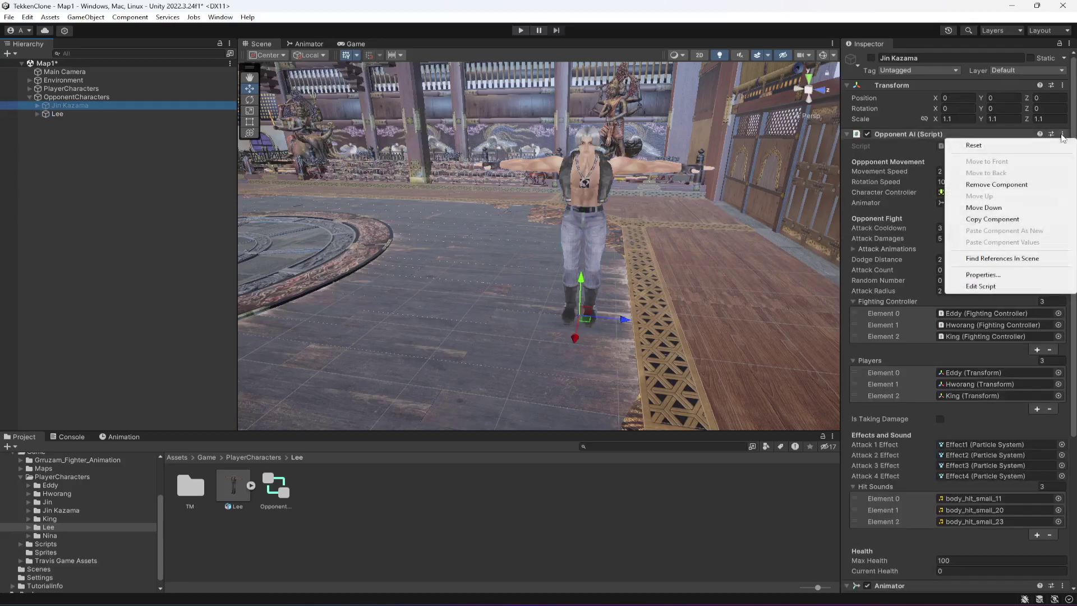
{"action": "left_click", "coordinate": [988, 219]}
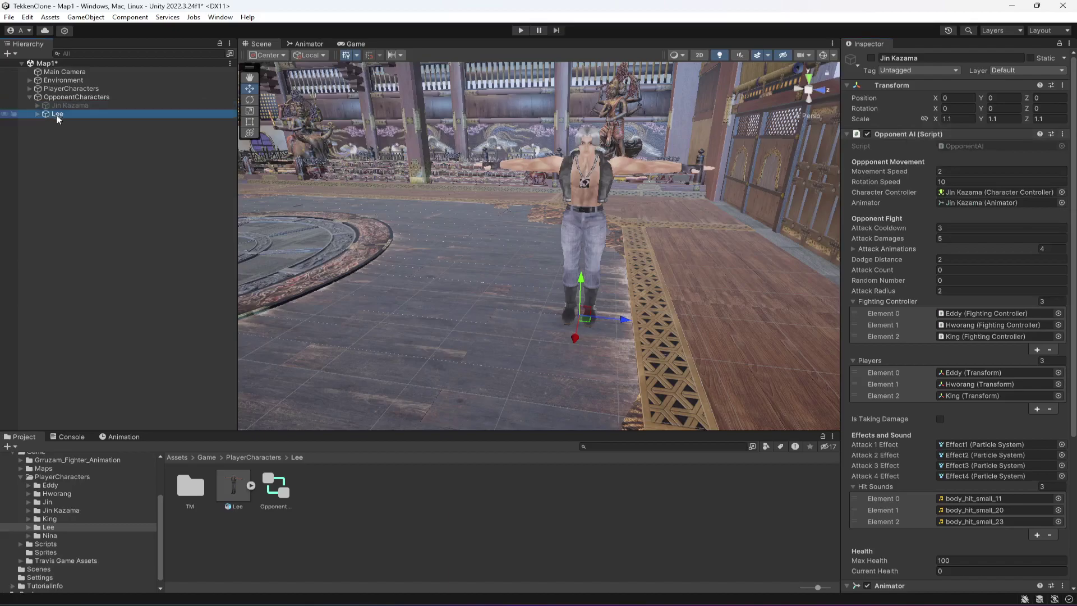
{"action": "left_click", "coordinate": [82, 114]}
{"action": "left_click", "coordinate": [1070, 85]}
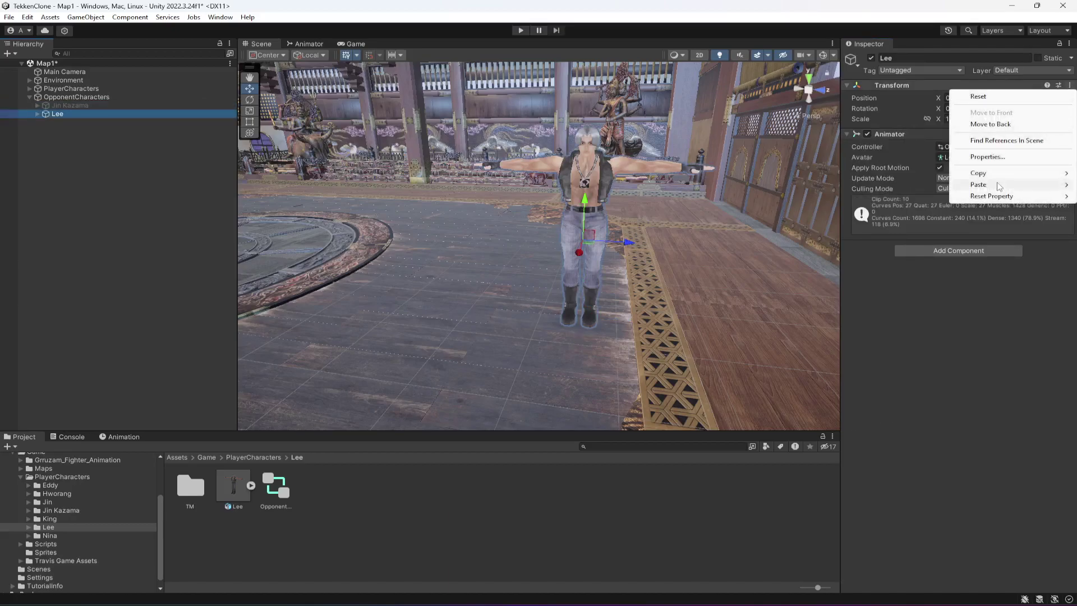
{"action": "mouse_move", "coordinate": [987, 184]}
{"action": "left_click", "coordinate": [887, 240]}
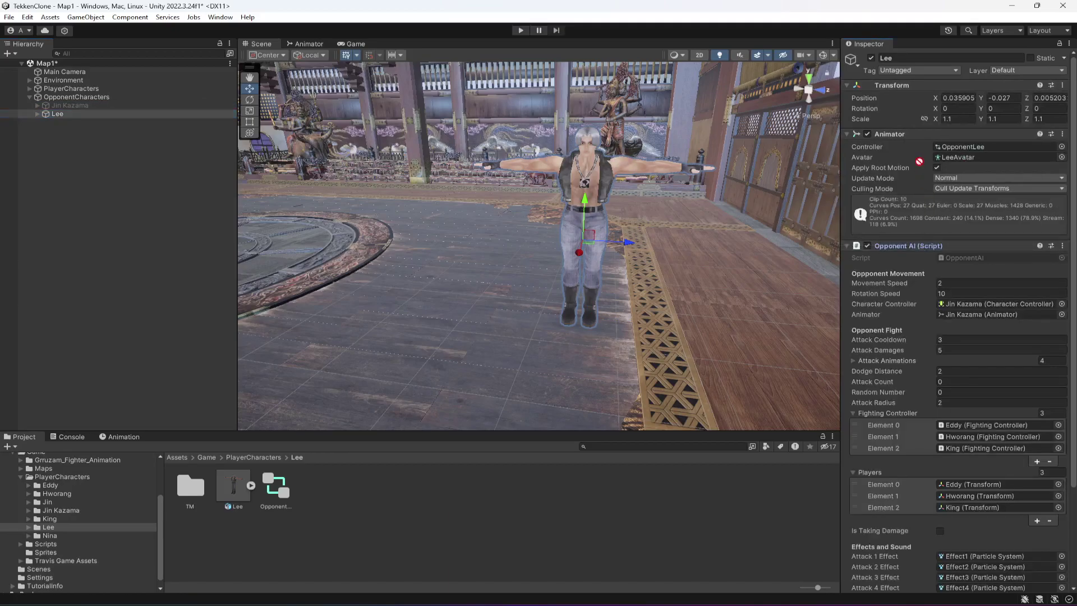
{"action": "left_click_drag", "start_coordinate": [914, 129], "coordinate": [916, 127]}
{"action": "left_click", "coordinate": [122, 107]}
{"action": "scroll", "coordinate": [998, 414], "scroll_direction": "down", "scroll_amount": 5}
- Copy Jin Kazama's Character Controller and paste it onto Lee below his Animator
{"action": "left_click", "coordinate": [1053, 479]}
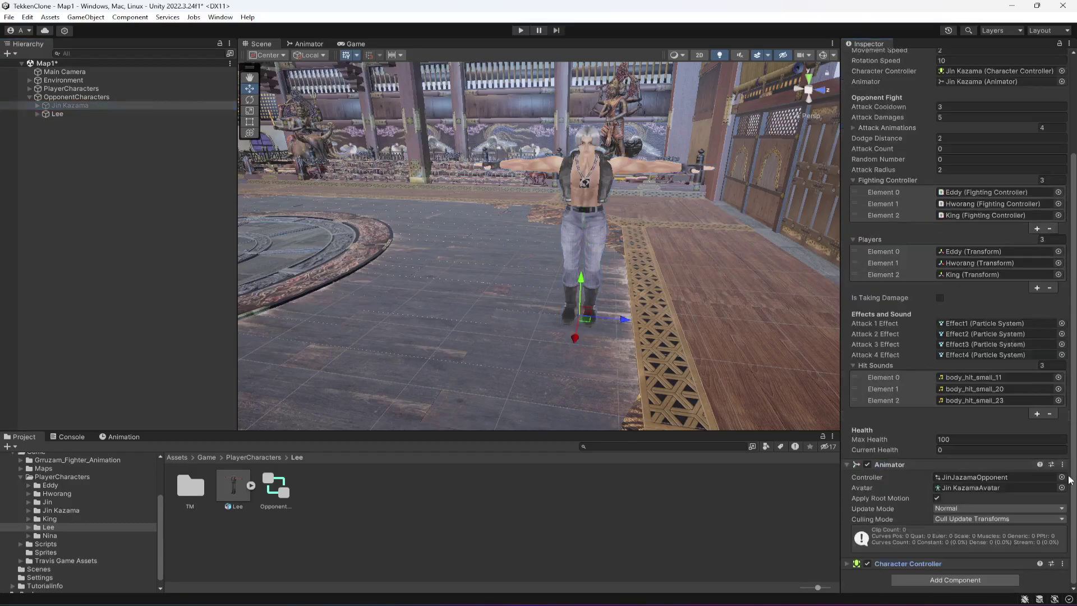
{"action": "left_click", "coordinate": [1062, 563]}
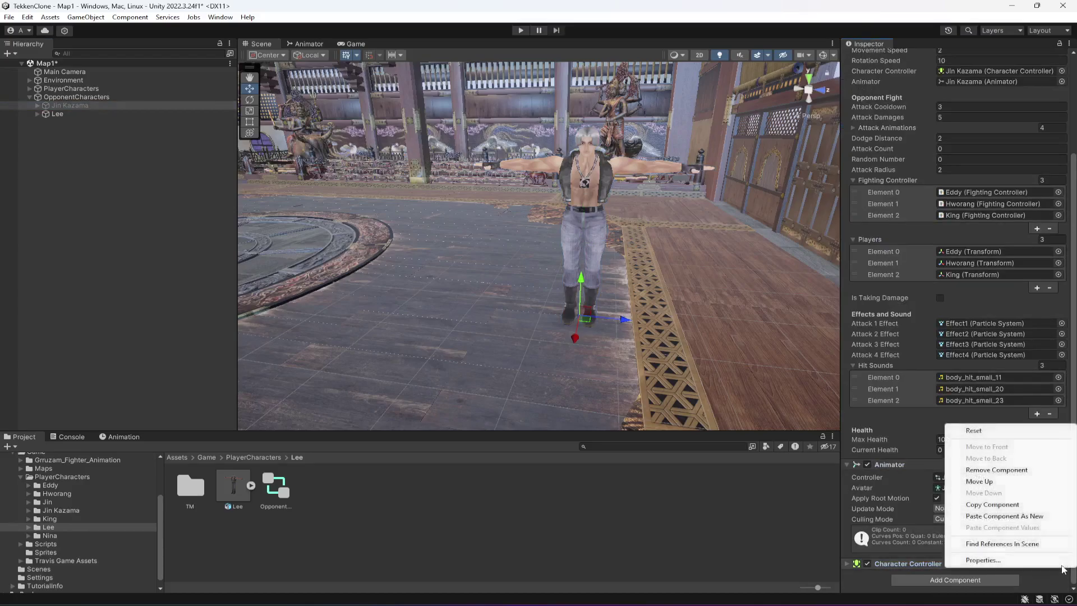
{"action": "left_click", "coordinate": [998, 504]}
{"action": "left_click", "coordinate": [91, 115]}
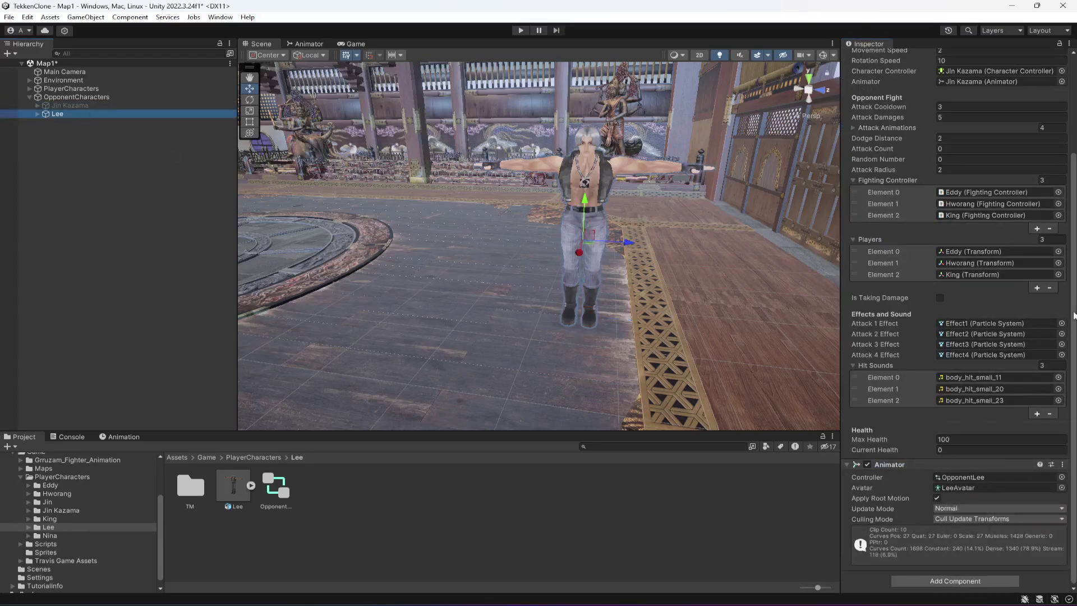
{"action": "left_click", "coordinate": [1062, 464]}
{"action": "left_click", "coordinate": [1004, 393]}
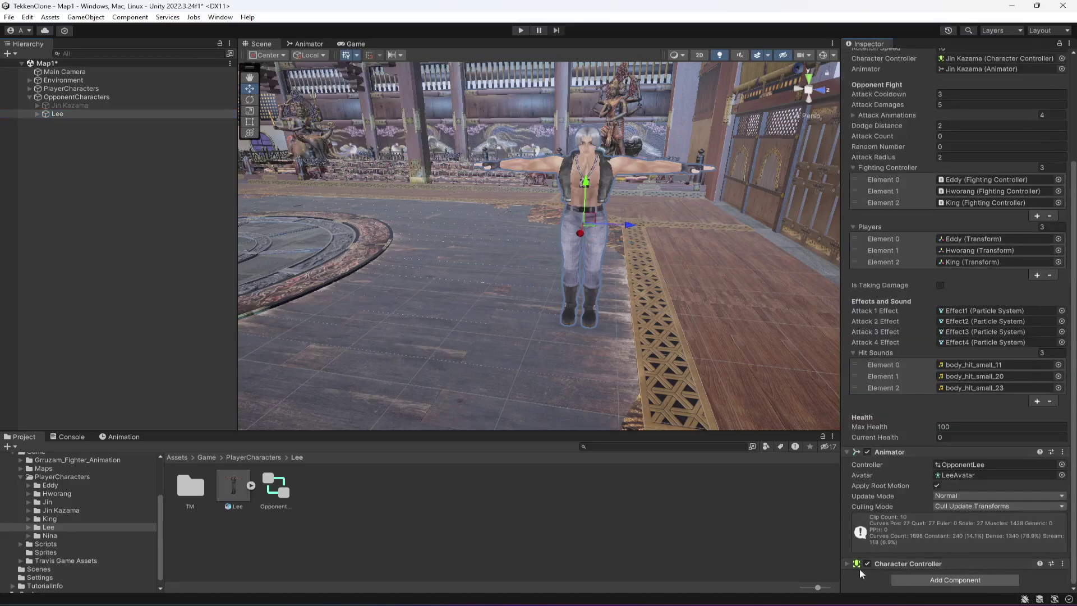
{"action": "scroll", "coordinate": [901, 437], "scroll_direction": "up", "scroll_amount": 4}
{"action": "scroll", "coordinate": [902, 437], "scroll_direction": "up", "scroll_amount": 1}
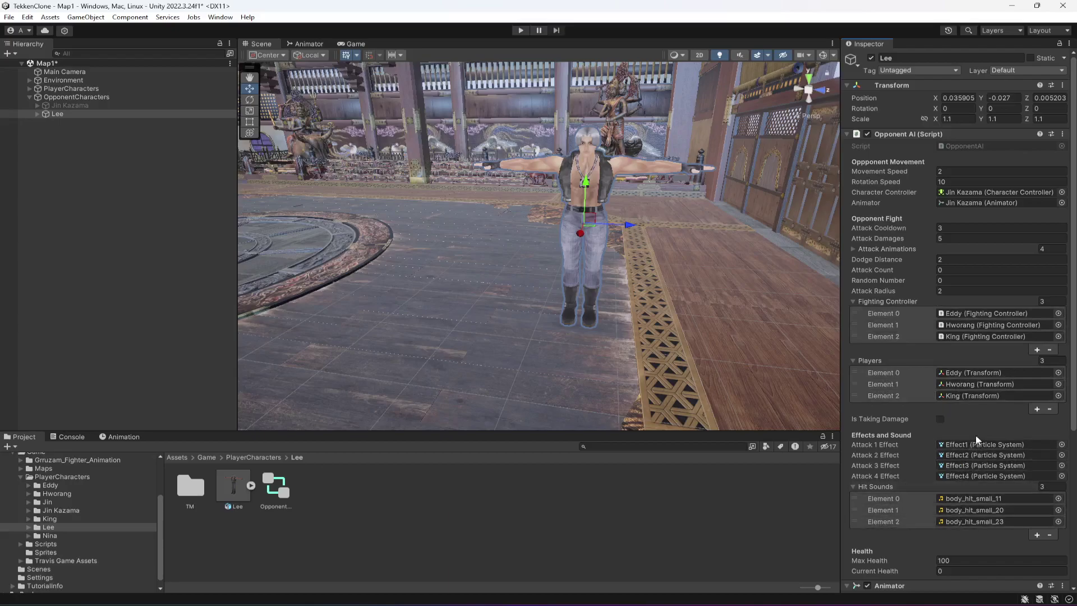
- Drag Lee's own Animator and Character Controller into his Opponent AI reference fields
{"action": "scroll", "coordinate": [969, 457], "scroll_direction": "down", "scroll_amount": 2}
{"action": "scroll", "coordinate": [944, 484], "scroll_direction": "up", "scroll_amount": 1}
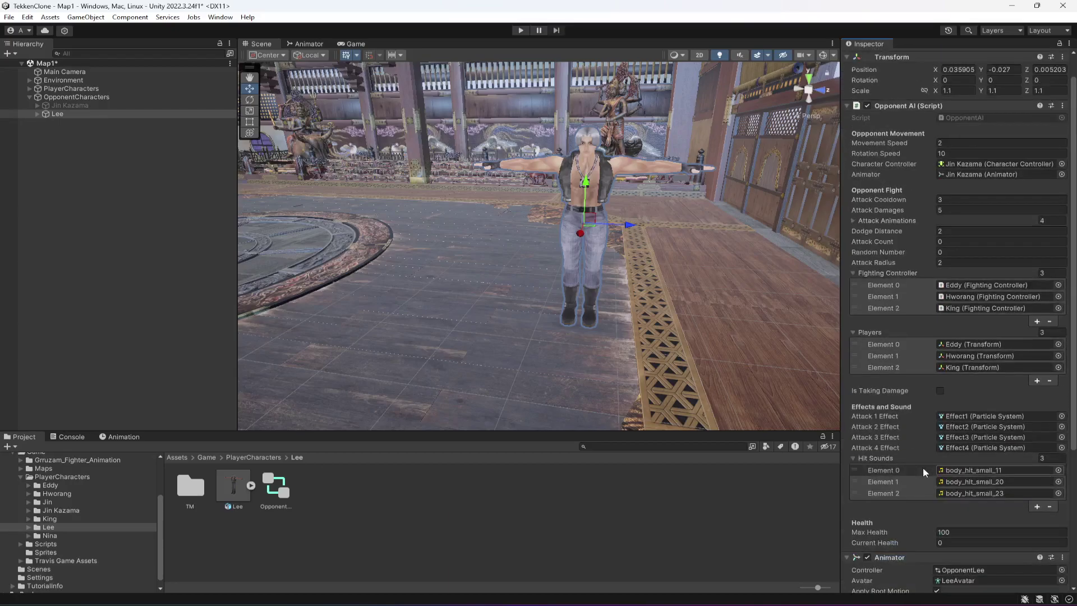
{"action": "left_click_drag", "start_coordinate": [893, 557], "coordinate": [985, 173]}
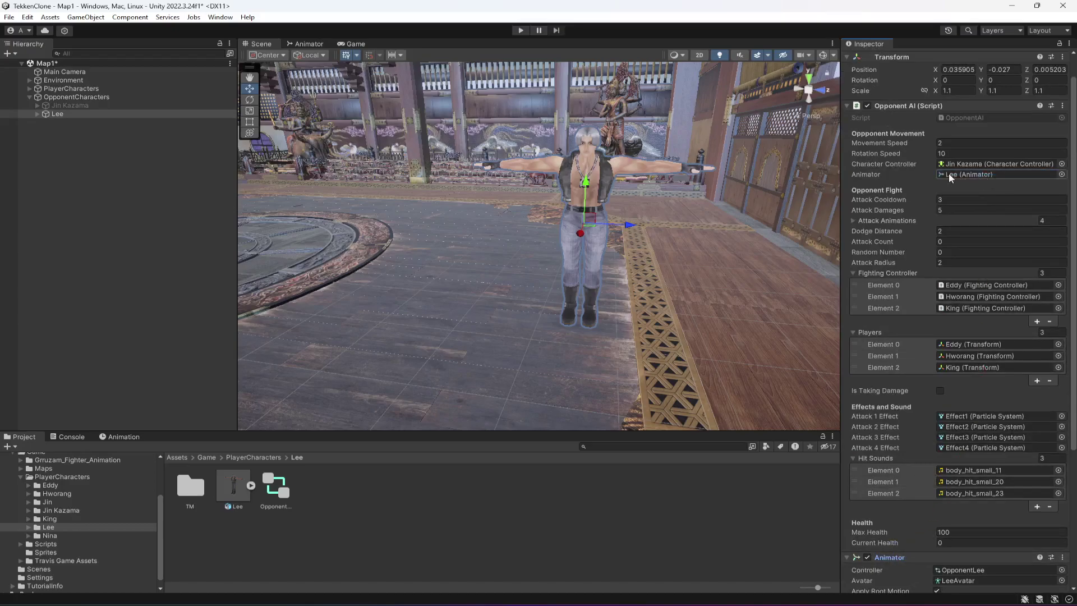
{"action": "scroll", "coordinate": [912, 383], "scroll_direction": "down", "scroll_amount": 5}
{"action": "left_click_drag", "start_coordinate": [907, 550], "coordinate": [968, 194]}
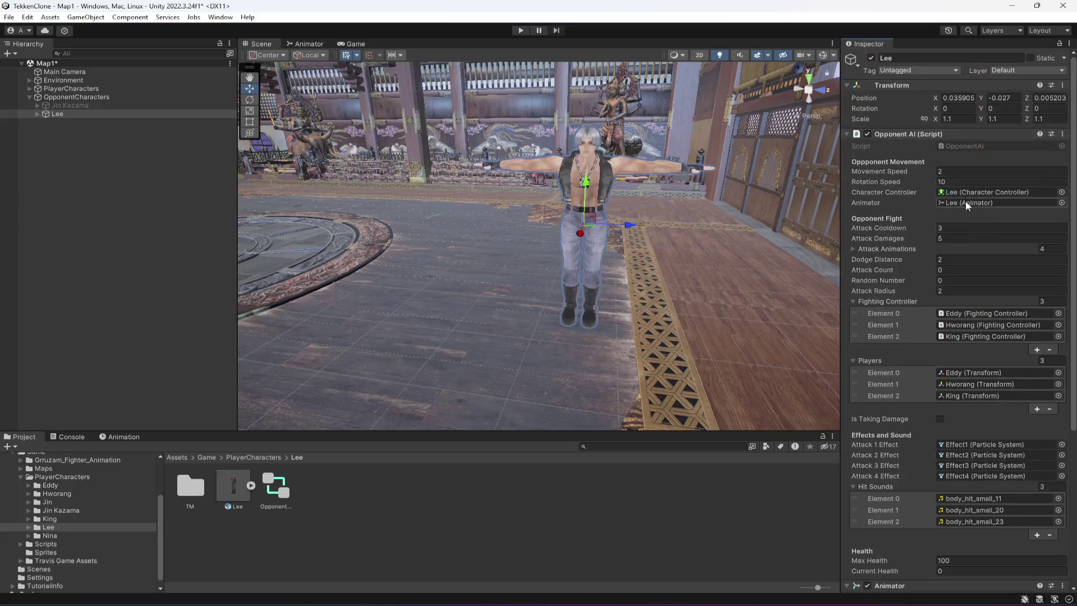
{"action": "scroll", "coordinate": [962, 368], "scroll_direction": "down", "scroll_amount": 3}
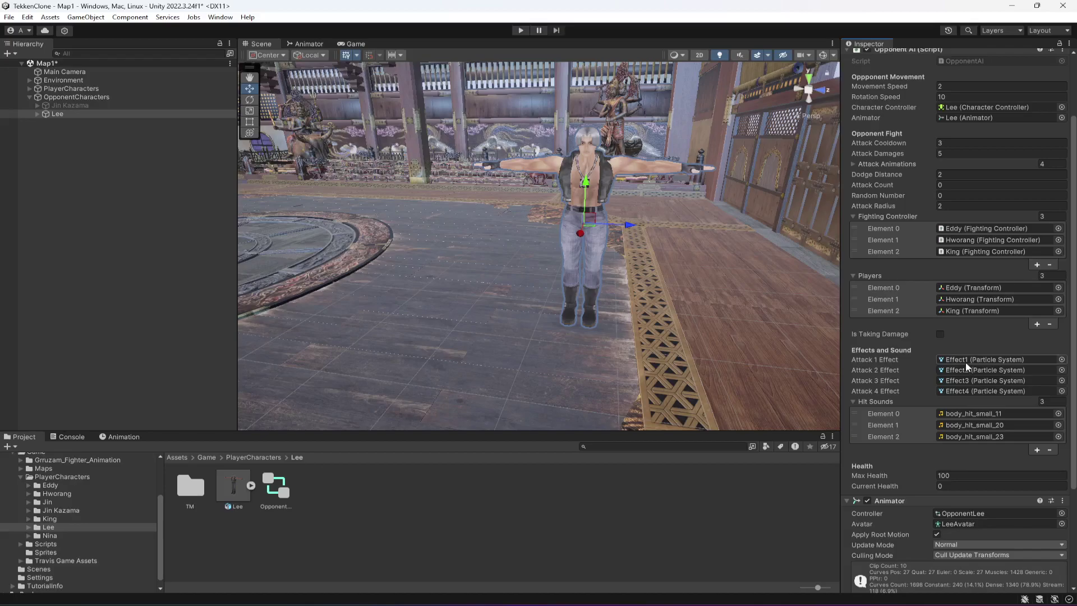
- Locate Jin's Effect1–Effect4 and expand Lee's bone tree down to mixamorig:RightToeBase
{"action": "left_click", "coordinate": [965, 362]}
{"action": "left_click", "coordinate": [966, 370]}
{"action": "left_click", "coordinate": [967, 380]}
{"action": "left_click", "coordinate": [968, 390]}
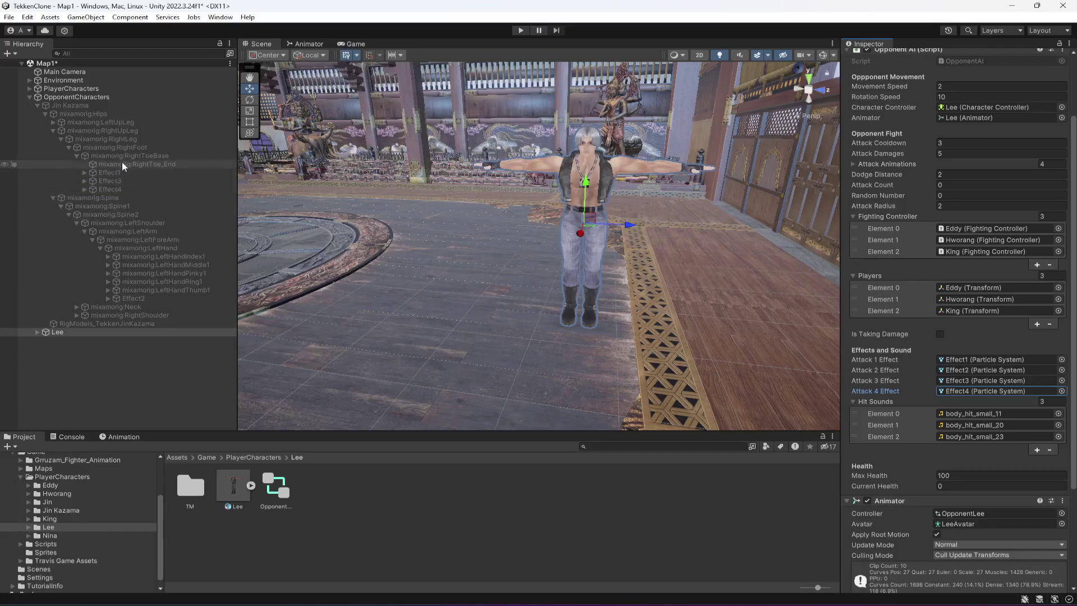
{"action": "left_click", "coordinate": [36, 334]}
{"action": "left_click", "coordinate": [46, 341]}
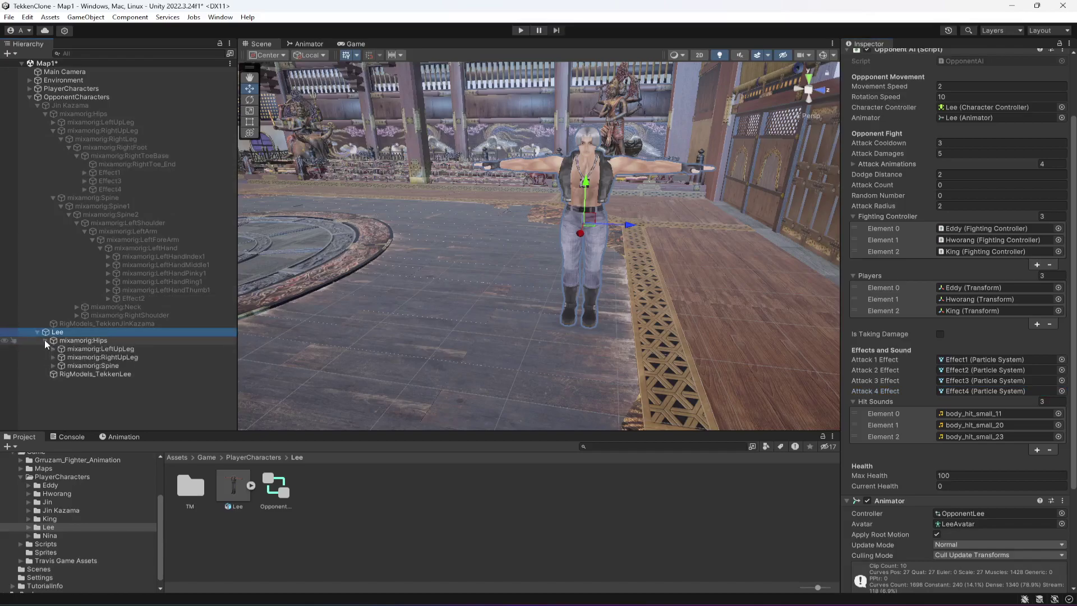
{"action": "left_click", "coordinate": [52, 357]}
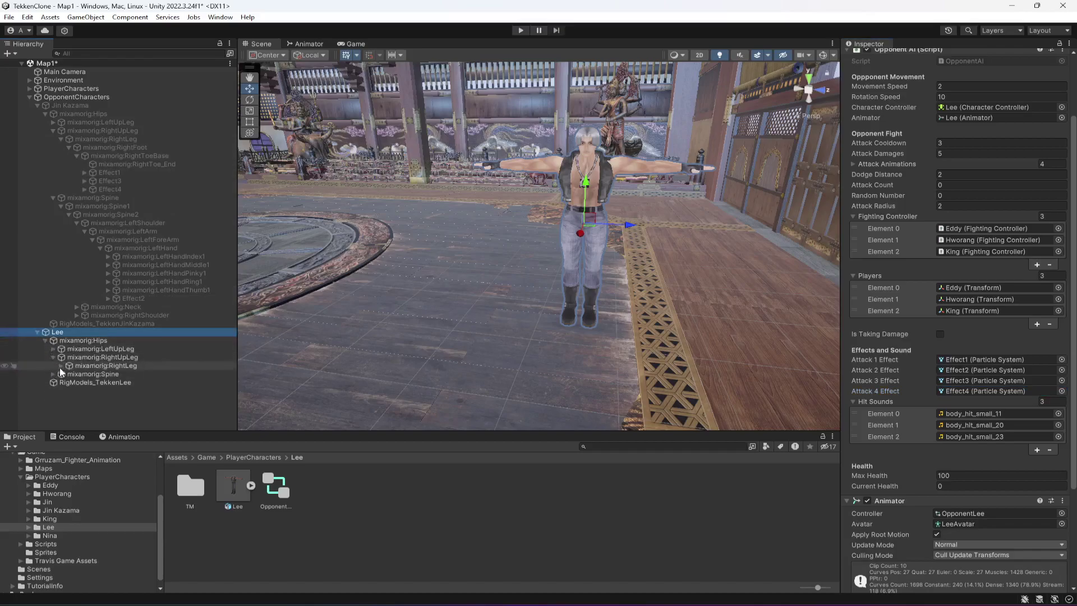
{"action": "left_click", "coordinate": [61, 366]}
{"action": "left_click", "coordinate": [69, 375]}
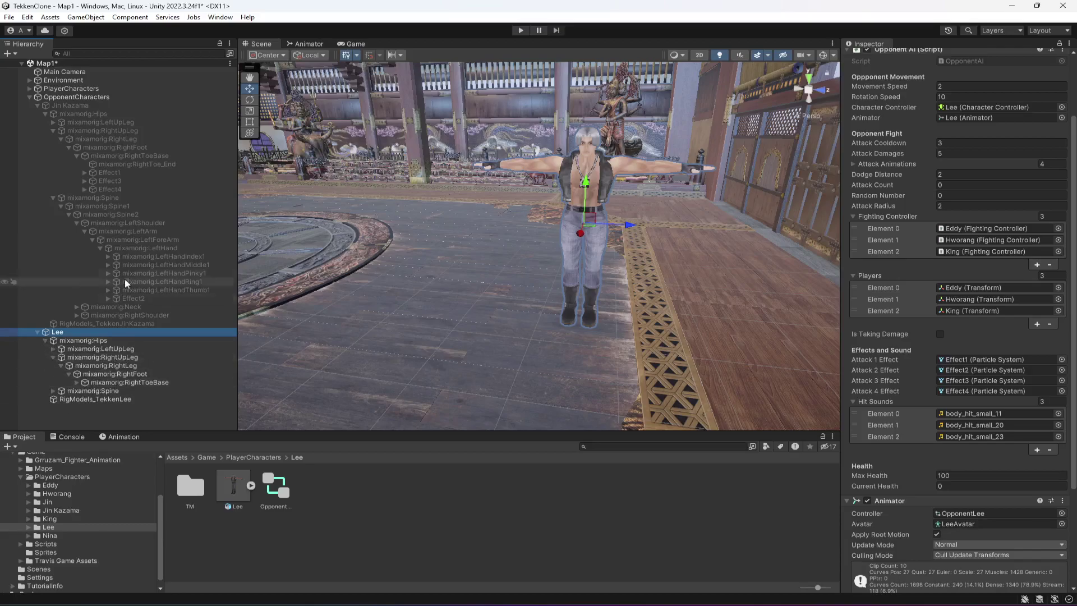
{"action": "left_click", "coordinate": [76, 382]}
- Duplicate Jin's Effect1, Effect3 and Effect4 under Lee's RightToeBase and reset their Transform
{"action": "left_click", "coordinate": [108, 190]}
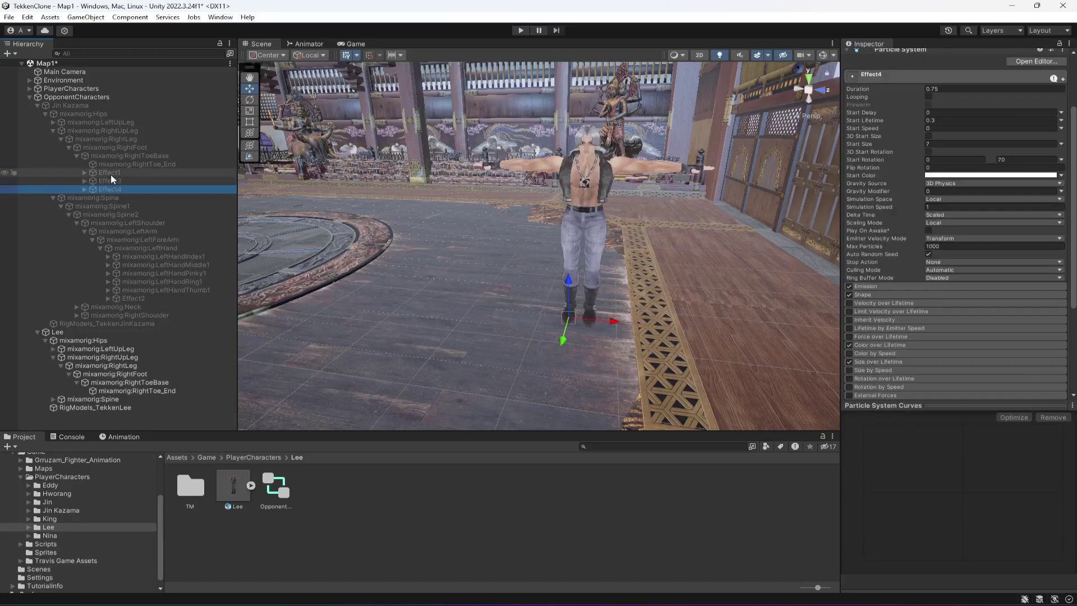
{"action": "left_click", "coordinate": [110, 173], "text": "shift"}
{"action": "key", "text": "ctrl+d"}
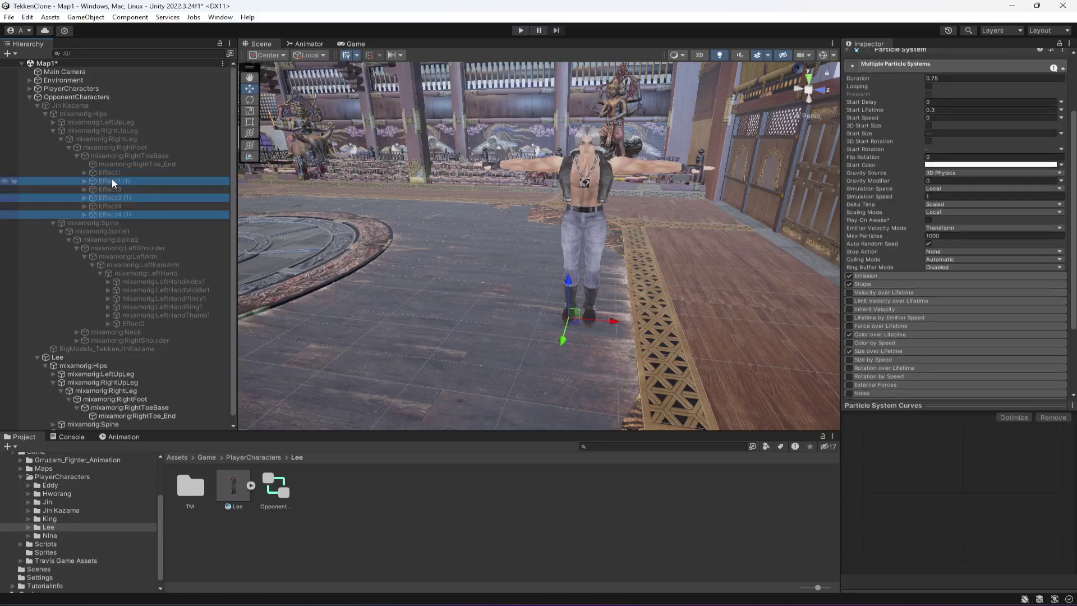
{"action": "scroll", "coordinate": [126, 197], "scroll_direction": "down", "scroll_amount": 1}
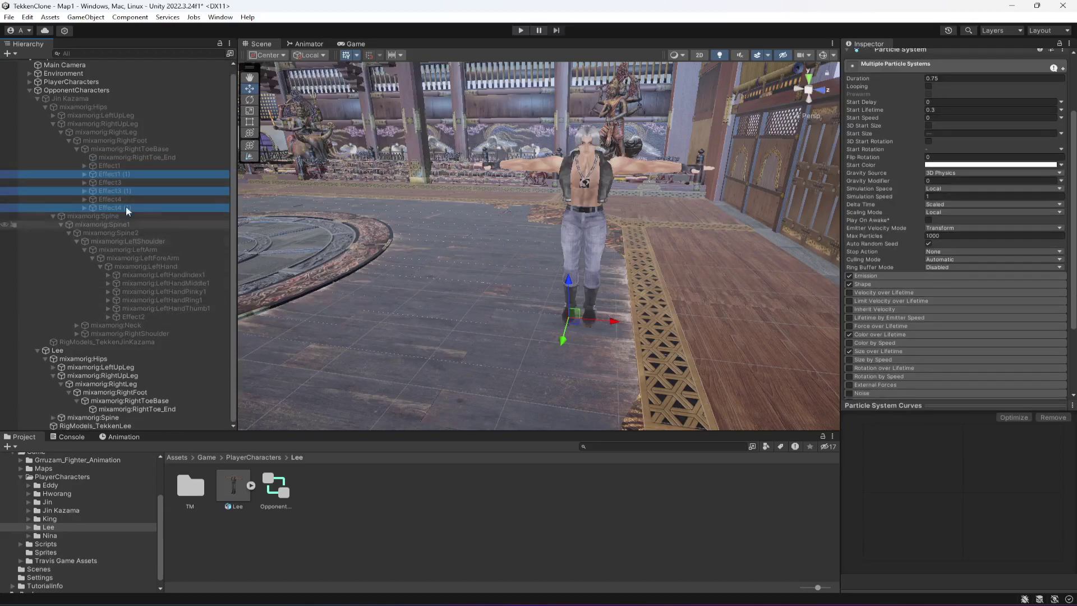
{"action": "left_click_drag", "start_coordinate": [124, 177], "coordinate": [146, 398]}
{"action": "left_click", "coordinate": [777, 346]}
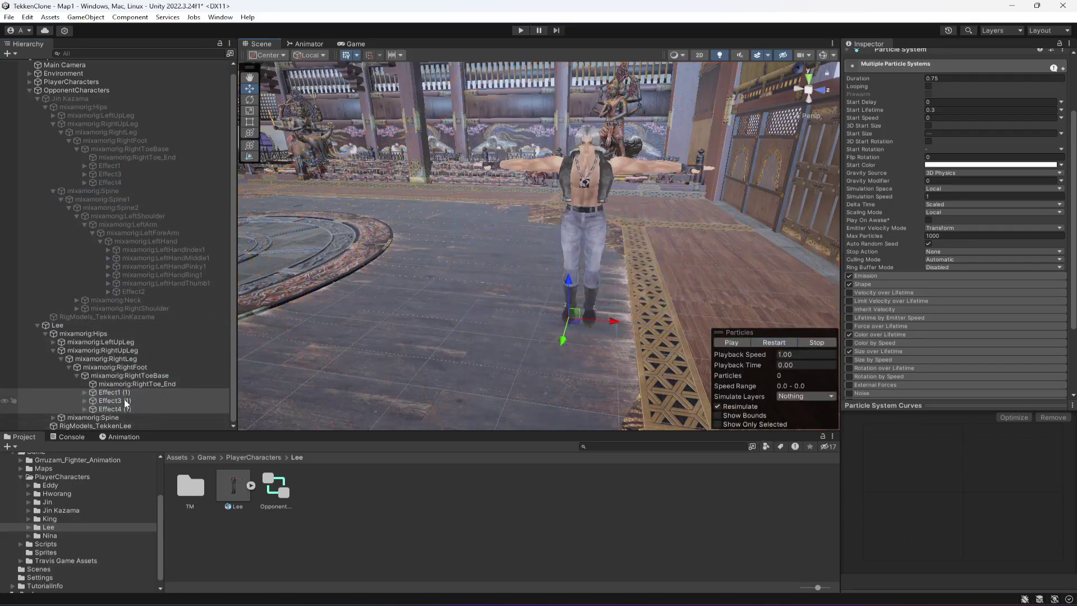
{"action": "scroll", "coordinate": [1042, 100], "scroll_direction": "up", "scroll_amount": 3}
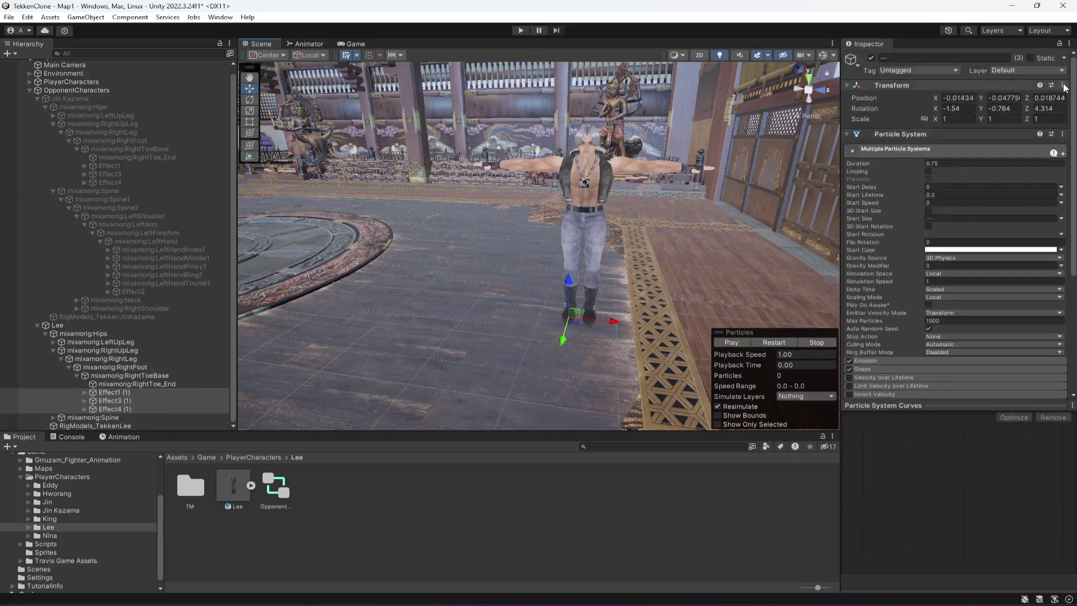
{"action": "left_click", "coordinate": [1063, 85]}
{"action": "left_click", "coordinate": [910, 91]}
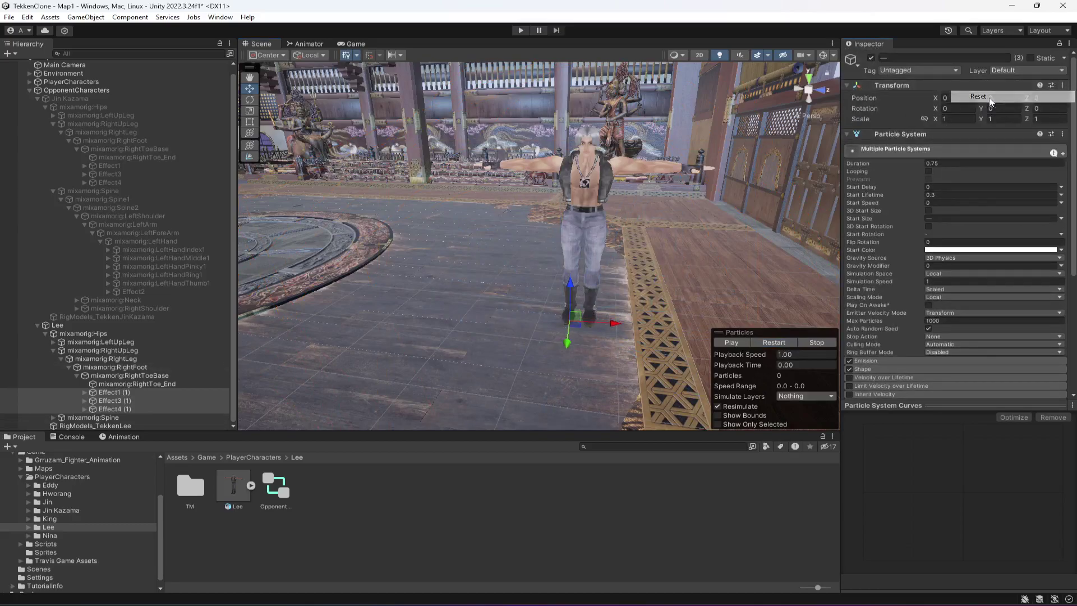
- Rename the three copies to Effect1, Effect3 and Effect4, removing the ' (1)' suffix
{"action": "left_click", "coordinate": [114, 393]}
{"action": "left_click", "coordinate": [932, 57]}
{"action": "key", "text": "BackSpace"}
{"action": "left_click", "coordinate": [132, 402]}
{"action": "left_click", "coordinate": [940, 58]}
{"action": "key", "text": "ctrl+a"}
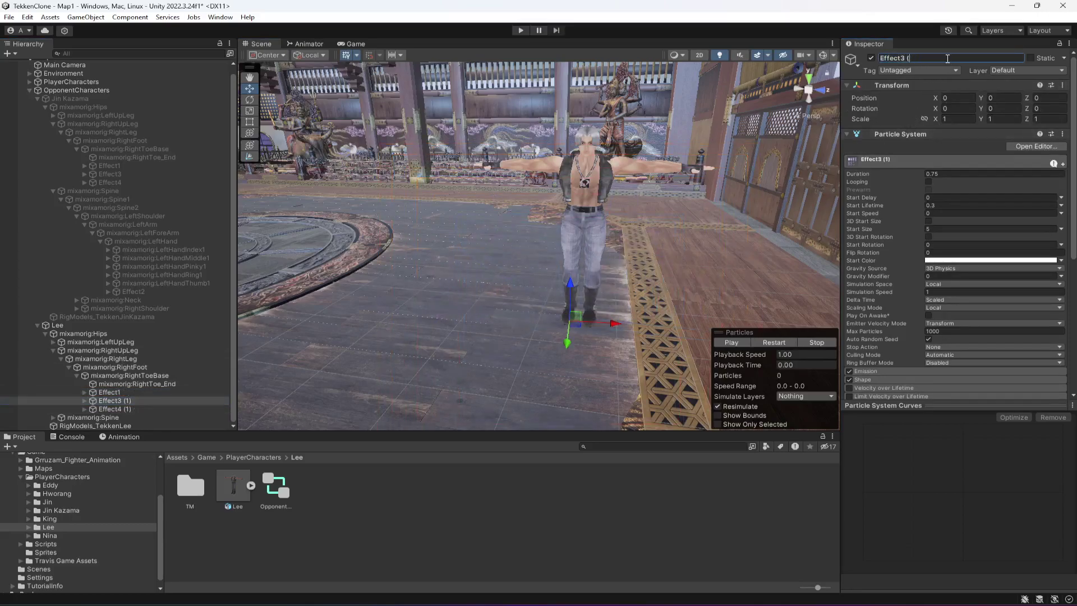
{"action": "left_click", "coordinate": [136, 408]}
{"action": "left_click", "coordinate": [937, 59]}
{"action": "key", "text": "BackSpace"}
{"action": "key", "text": "BackSpace"}
{"action": "key", "text": "BackSpace"}
{"action": "key", "text": "BackSpace"}
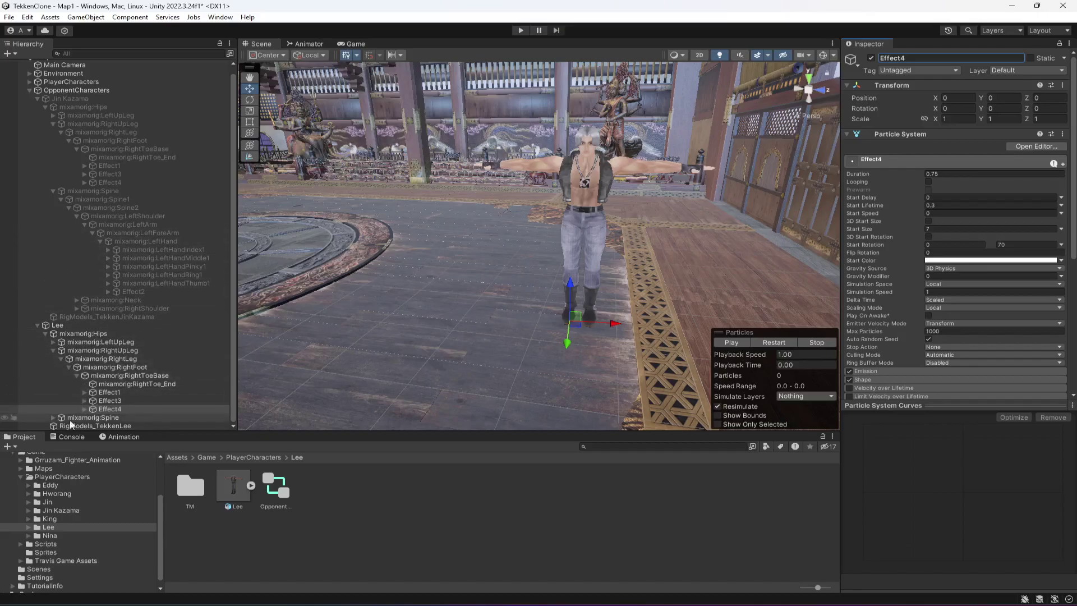
- Expand Lee's spine and left arm bones down to the LeftHand finger bones
{"action": "left_click", "coordinate": [52, 418]}
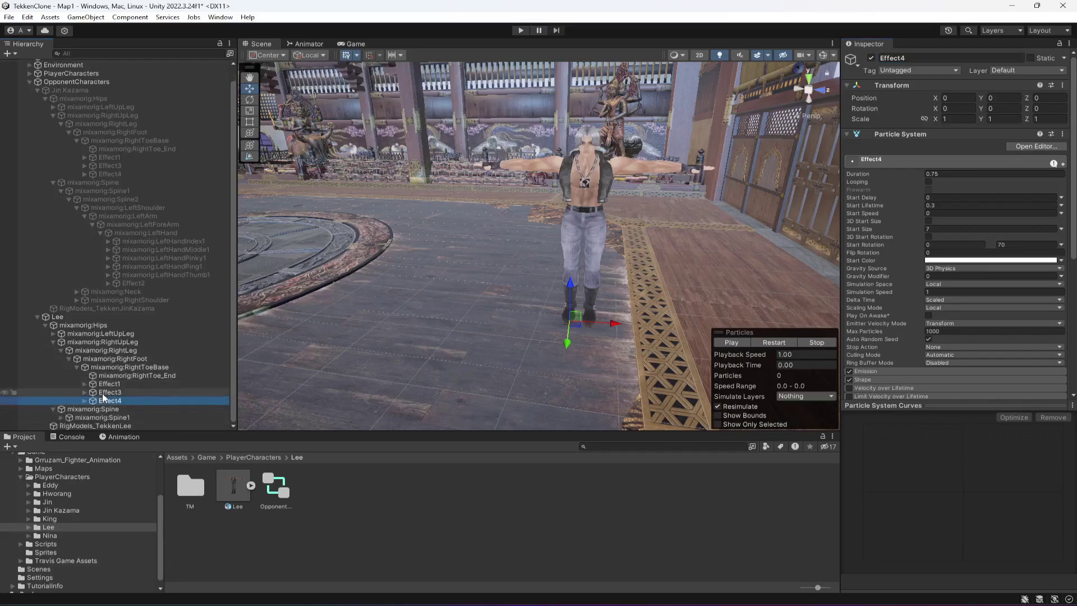
{"action": "left_click", "coordinate": [69, 424]}
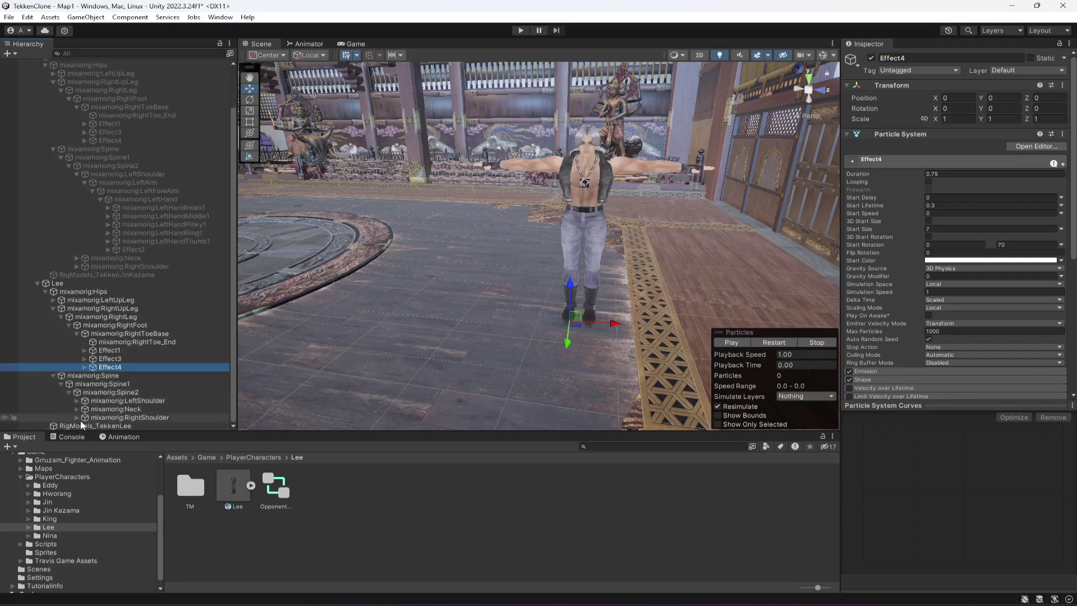
{"action": "left_click", "coordinate": [76, 401]}
{"action": "left_click", "coordinate": [84, 409]}
{"action": "left_click", "coordinate": [92, 400]}
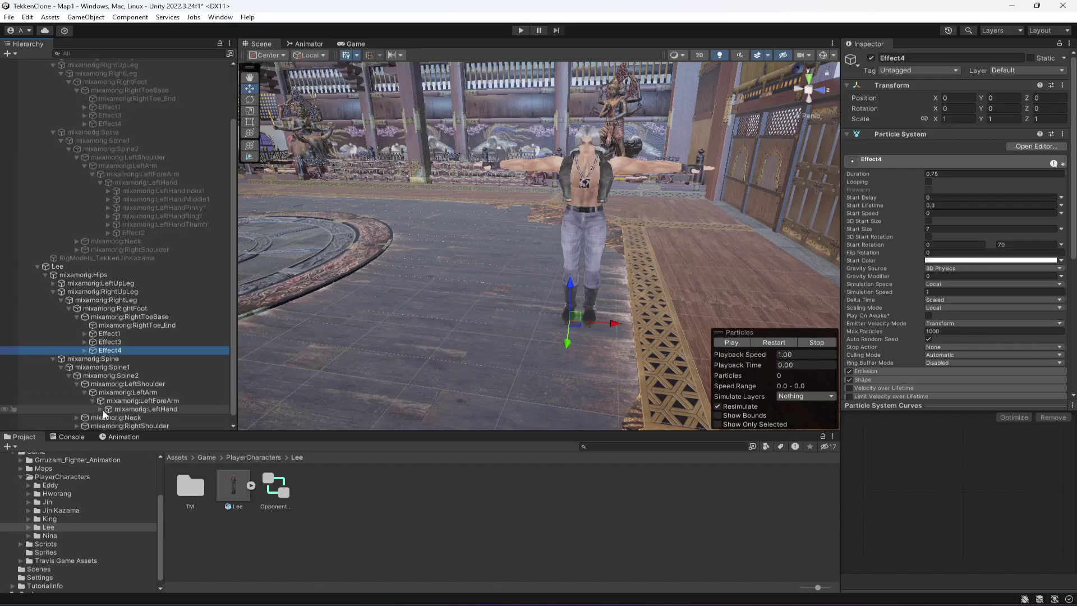
{"action": "left_click", "coordinate": [100, 409]}
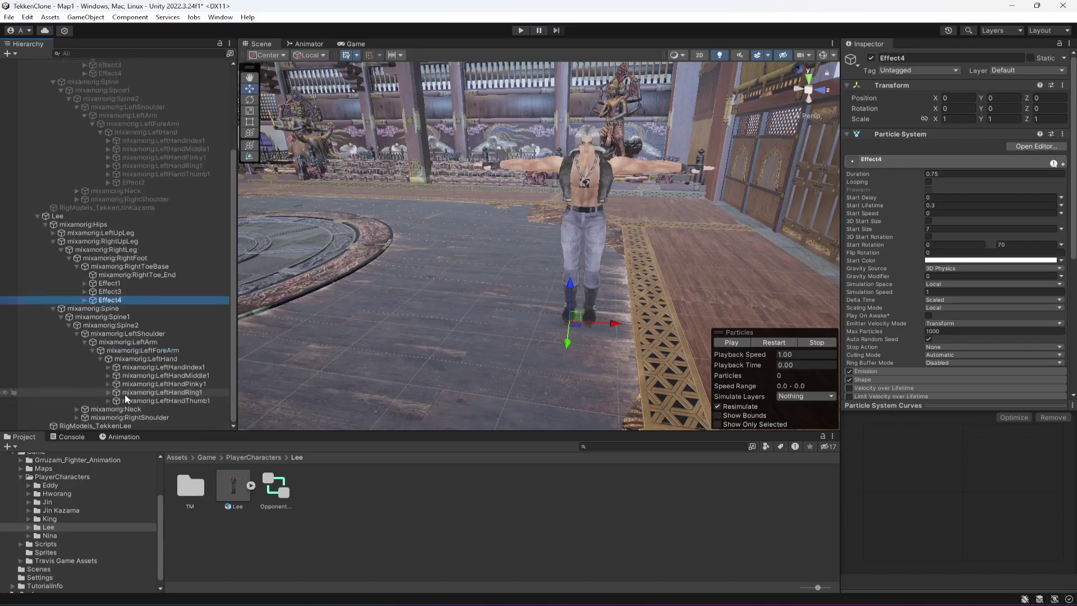
- Duplicate Jin's Effect2 and move the copy under Lee's LeftHand with a reset Transform
{"action": "left_click", "coordinate": [134, 184]}
{"action": "key", "text": "ctrl+d"}
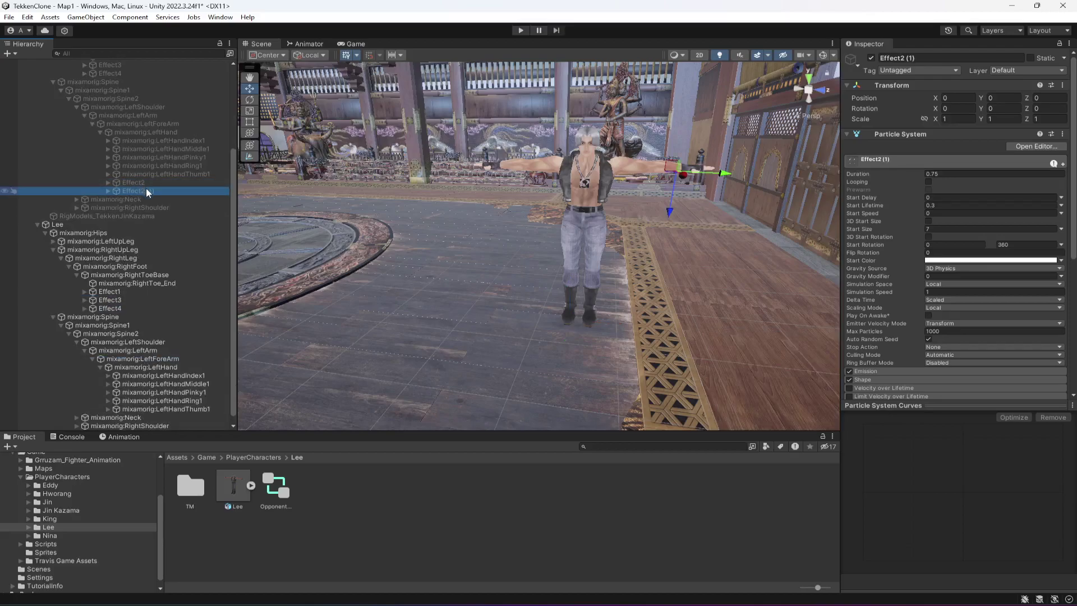
{"action": "left_click_drag", "start_coordinate": [146, 188], "coordinate": [161, 366]}
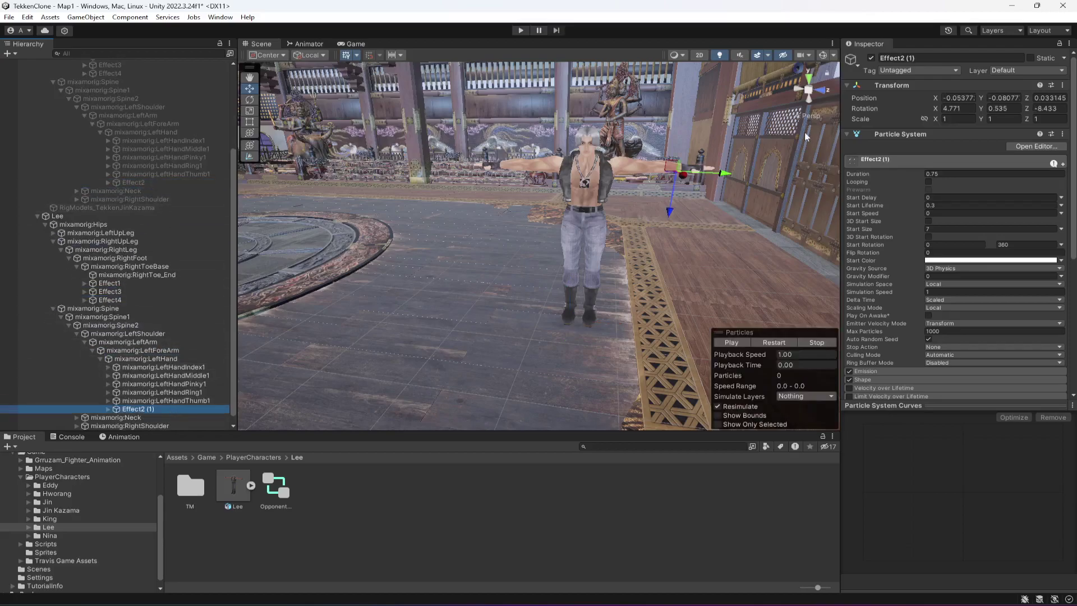
{"action": "left_click", "coordinate": [1062, 85]}
{"action": "left_click", "coordinate": [1009, 98]}
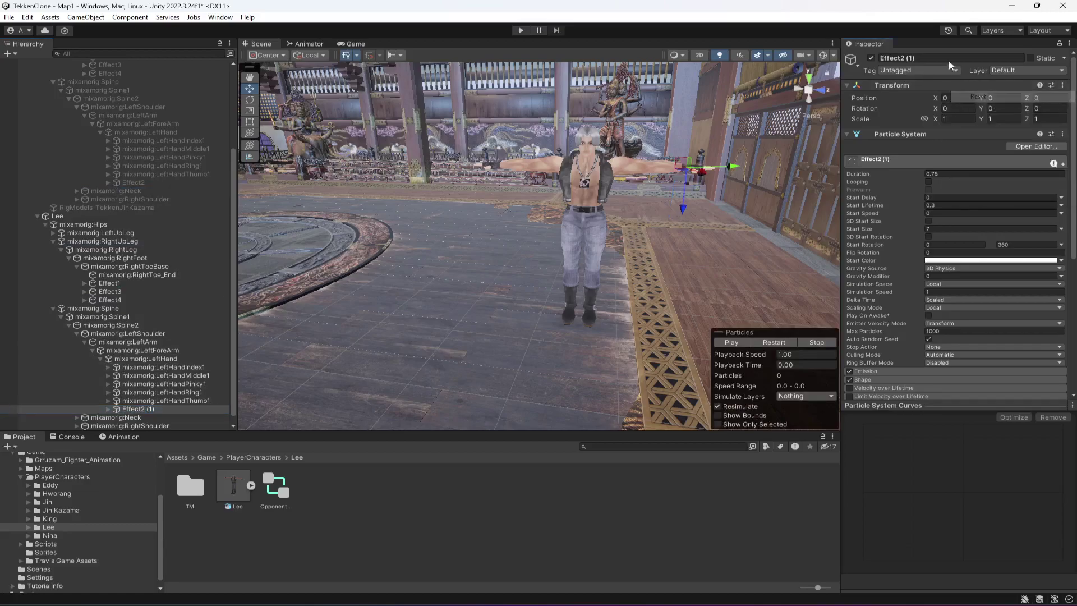
- After an undo, reset the copy's position and rotation to zero again and rename it Effect2
{"action": "left_click", "coordinate": [947, 58]}
{"action": "key", "text": "BackSpace"}
{"action": "key", "text": "ctrl+z"}
{"action": "left_click", "coordinate": [1061, 84]}
{"action": "left_click", "coordinate": [1029, 100]}
{"action": "left_click", "coordinate": [944, 59]}
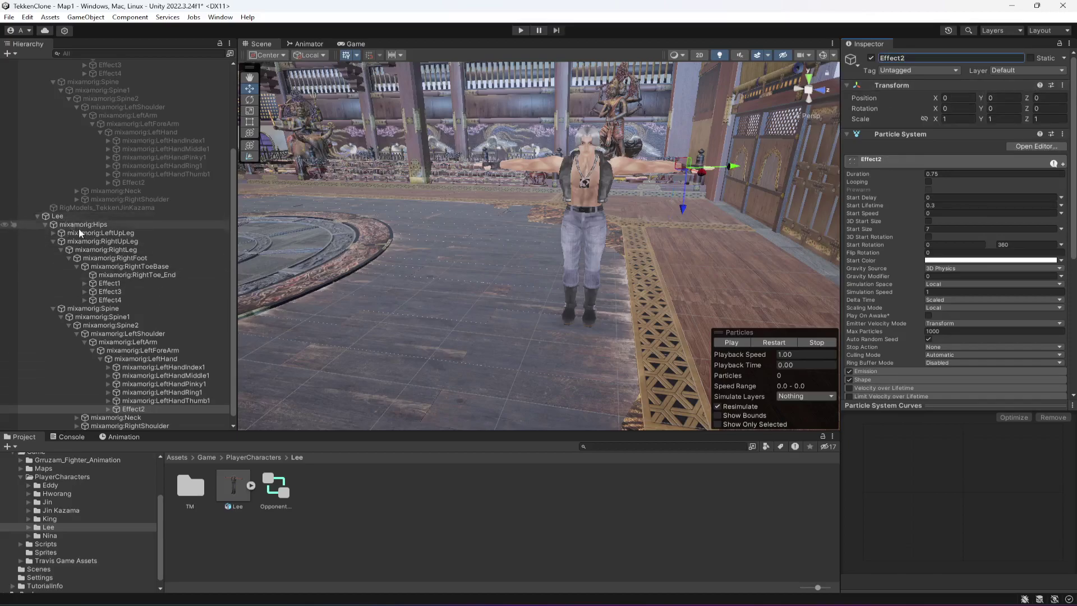
{"action": "scroll", "coordinate": [79, 230], "scroll_direction": "up", "scroll_amount": 5}
- Assign Lee's Effect1, Effect2 and Effect3 to the Opponent AI Attack 1–3 Effect slots
{"action": "left_click", "coordinate": [37, 105]}
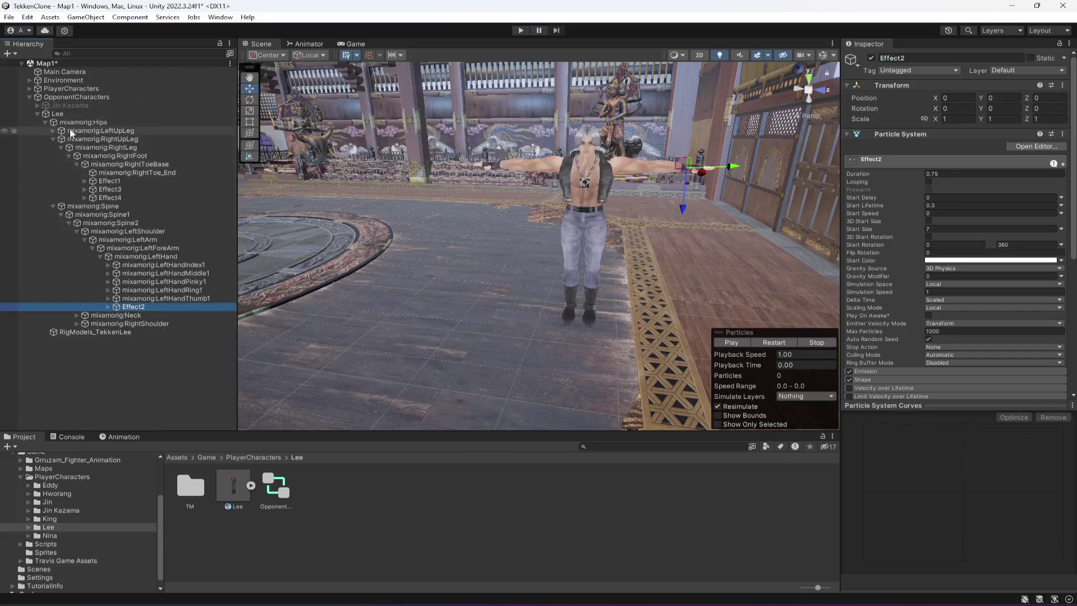
{"action": "left_click", "coordinate": [64, 115]}
{"action": "left_click", "coordinate": [117, 181]}
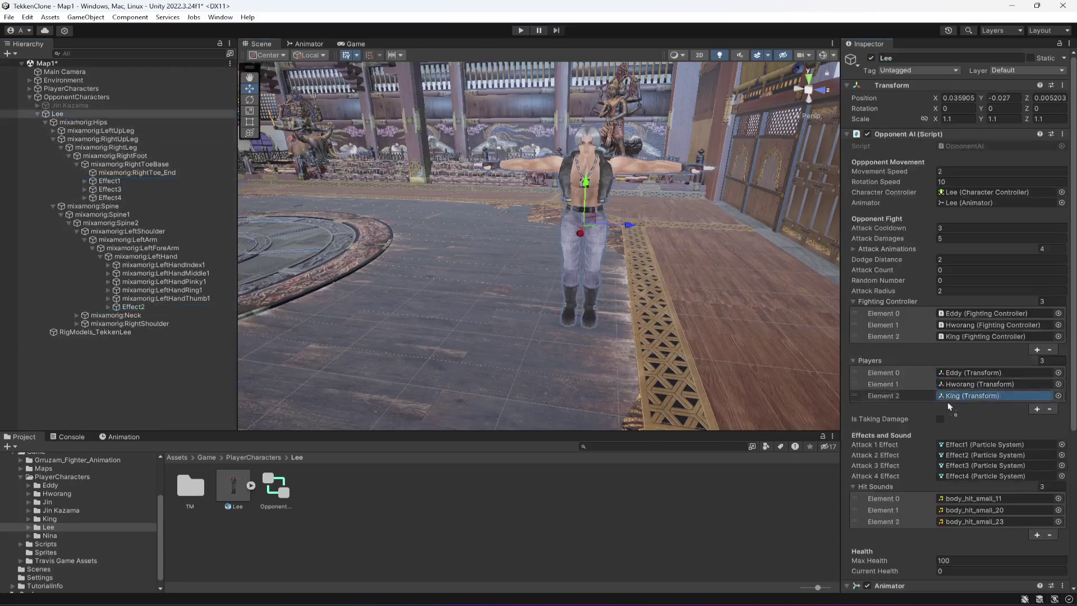
{"action": "left_click_drag", "start_coordinate": [960, 406], "coordinate": [992, 447]}
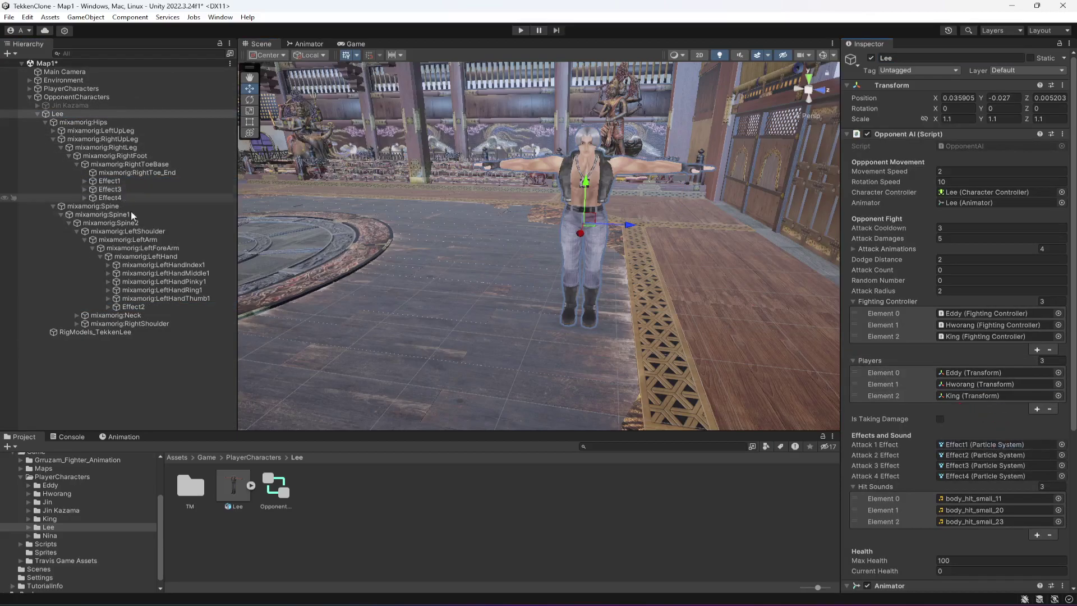
{"action": "left_click_drag", "start_coordinate": [134, 307], "coordinate": [975, 459]}
{"action": "left_click", "coordinate": [119, 191]}
{"action": "left_click_drag", "start_coordinate": [119, 191], "coordinate": [982, 466]}
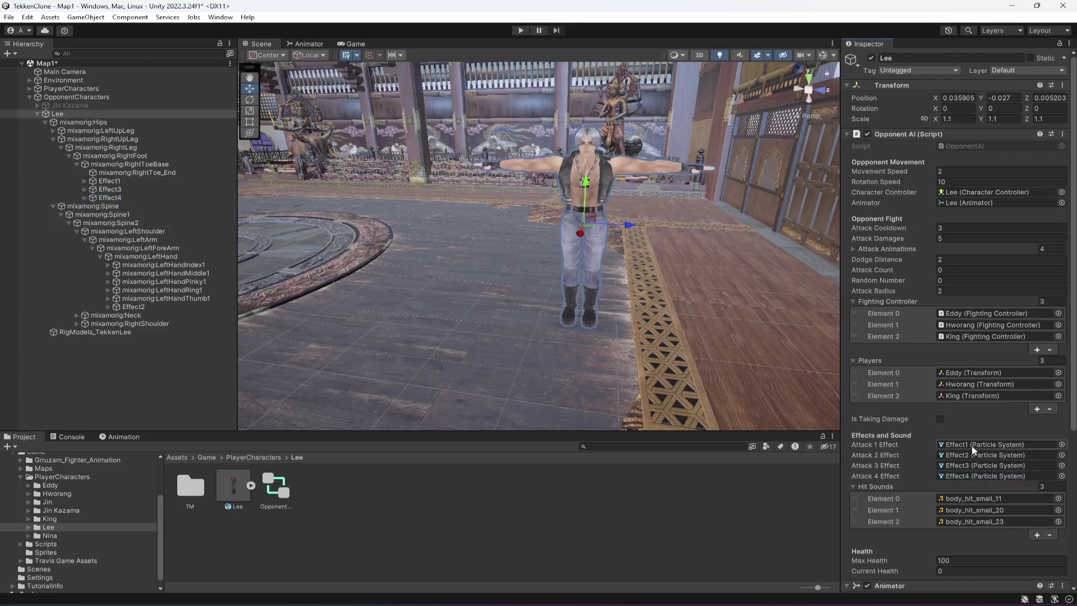
- Verify the Attack 1–4 Effect slots reference Lee's own effects, then reselect Lee
{"action": "left_click", "coordinate": [973, 447]}
{"action": "left_click", "coordinate": [968, 454]}
{"action": "left_click", "coordinate": [968, 464]}
{"action": "left_click", "coordinate": [971, 485]}
{"action": "left_click", "coordinate": [967, 474]}
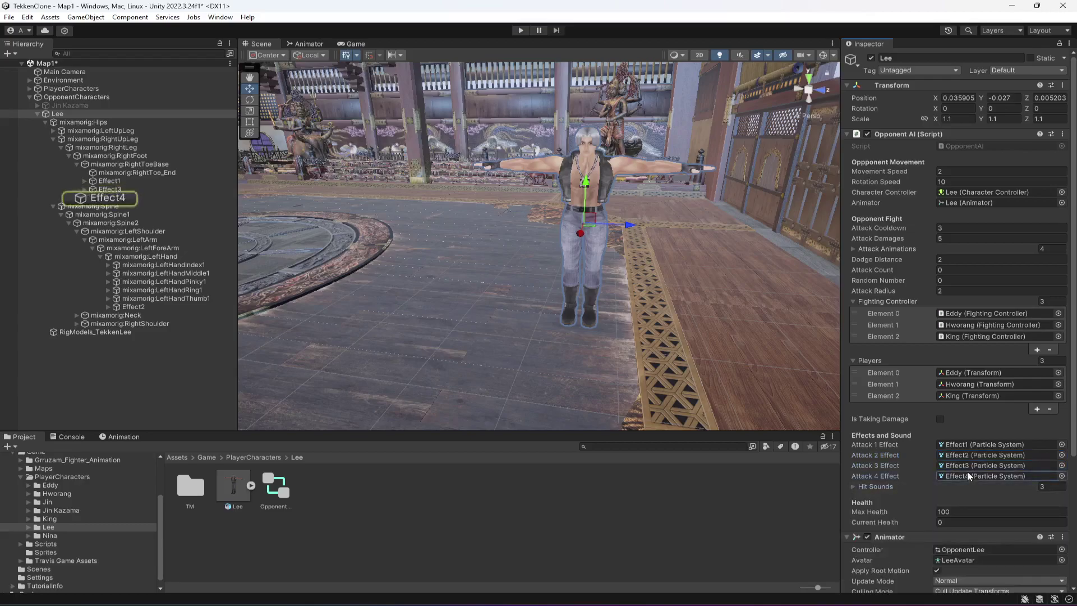
{"action": "left_click", "coordinate": [36, 114]}
- Add Lee as Element 1 in the Opponents list of Eddy, Hwoarang and King
{"action": "left_click", "coordinate": [37, 114]}
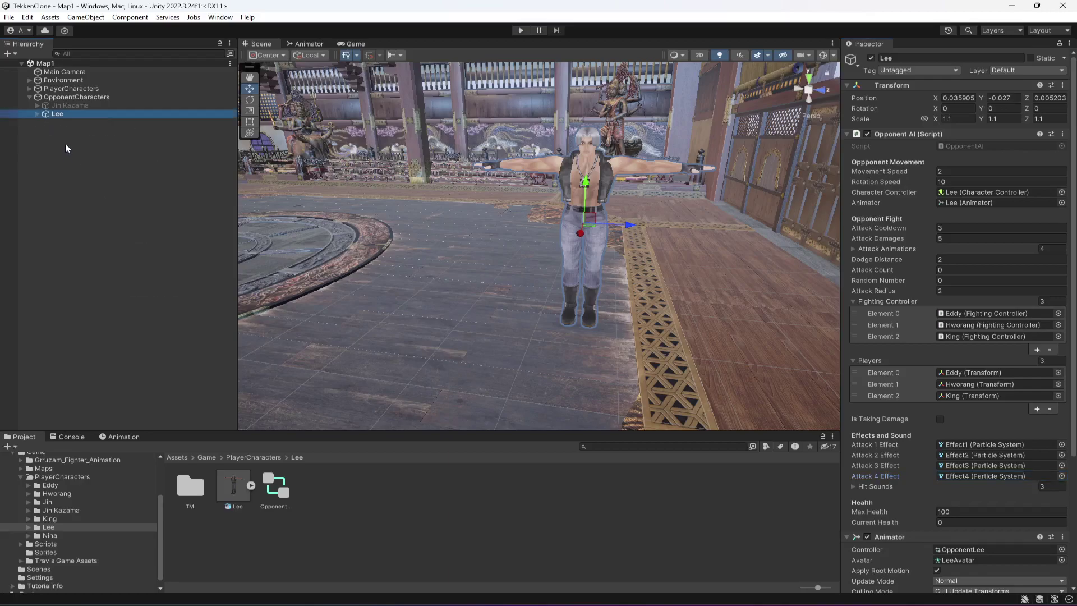
{"action": "left_click", "coordinate": [30, 89]}
{"action": "left_click", "coordinate": [72, 97]}
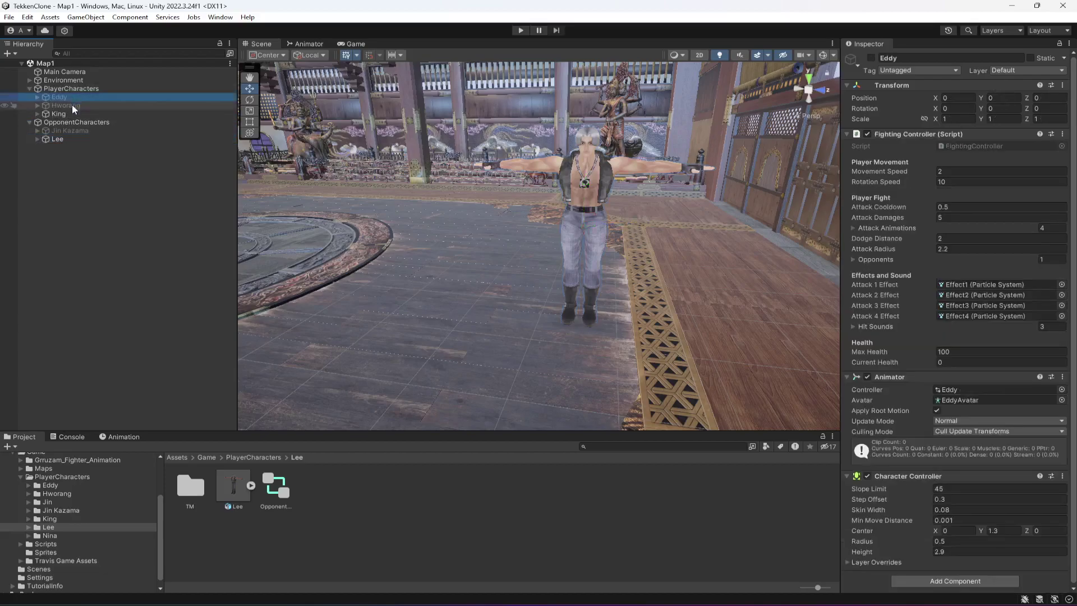
{"action": "left_click", "coordinate": [72, 105], "text": "shift"}
{"action": "left_click", "coordinate": [71, 114], "text": "shift"}
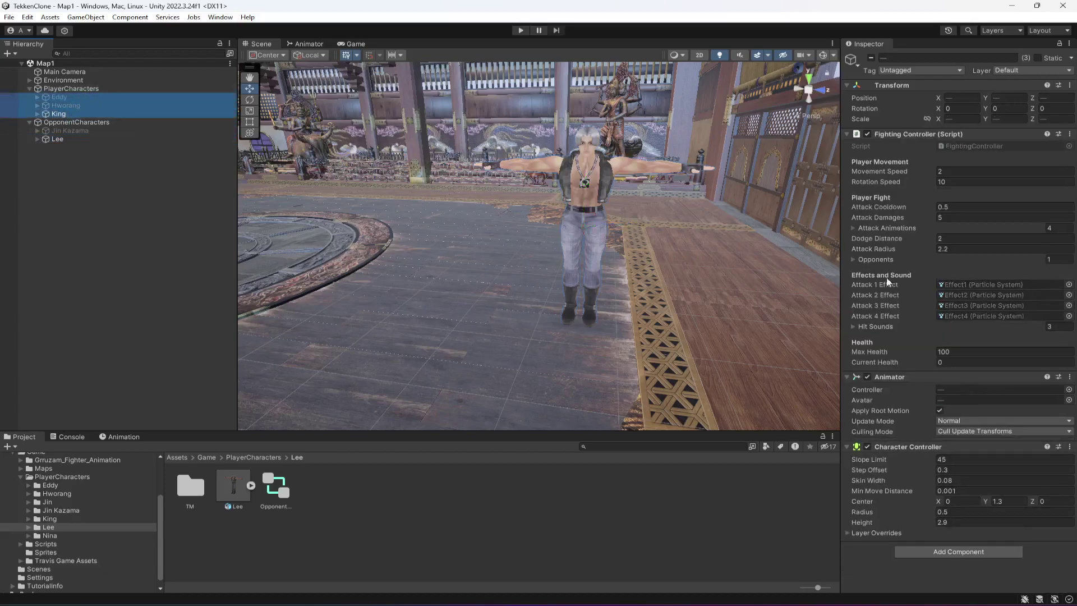
{"action": "left_click", "coordinate": [852, 259]}
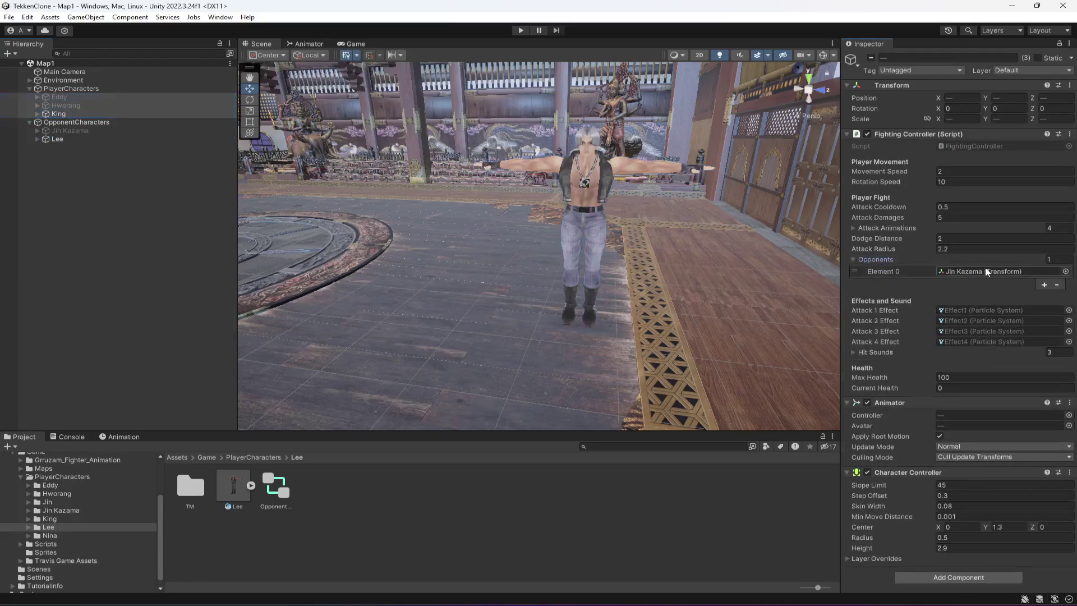
{"action": "left_click_drag", "start_coordinate": [63, 138], "coordinate": [903, 259]}
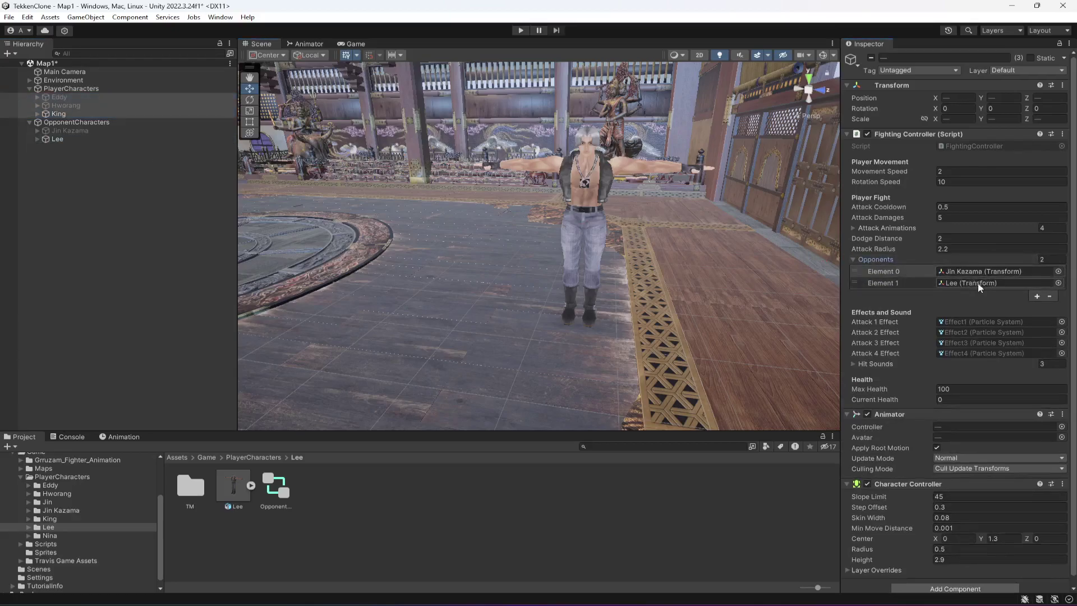
- Deselect the players, save the Map1 scene, and collapse the character groups
{"action": "left_click", "coordinate": [96, 176]}
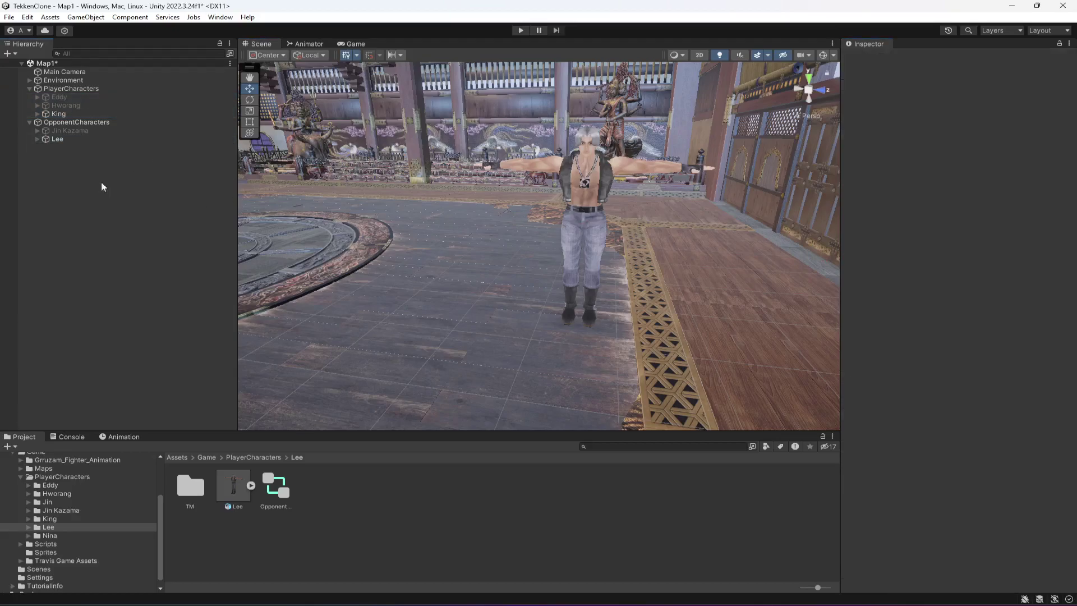
{"action": "key", "text": "ctrl+s"}
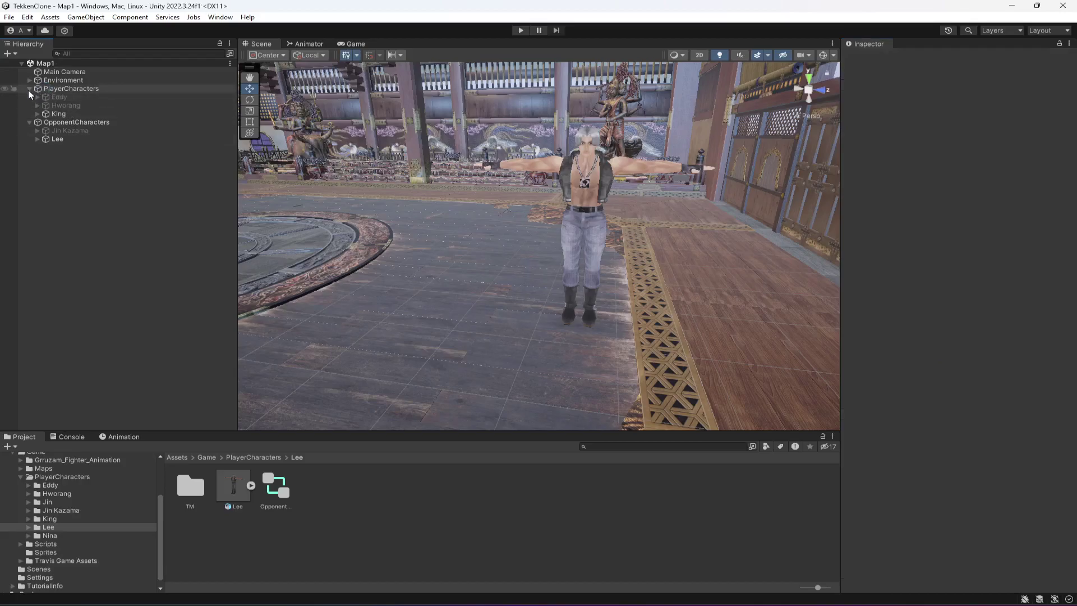
{"action": "left_click", "coordinate": [29, 89]}
{"action": "left_click", "coordinate": [29, 97]}
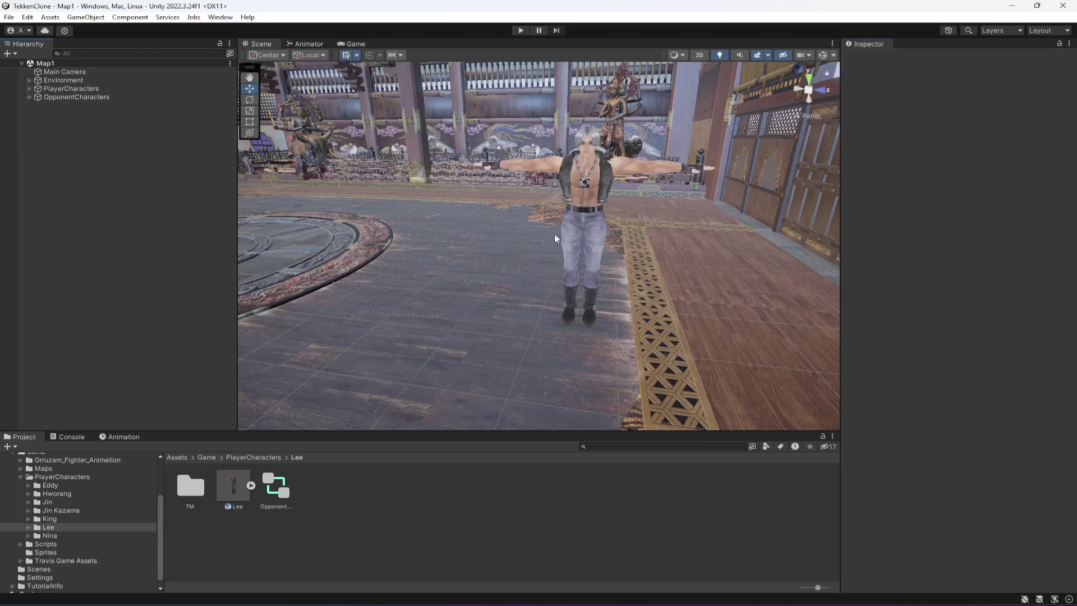
- Play-test the fight with Lee selected, watching his health drop to 75, then stop and review the Console log
{"action": "left_click", "coordinate": [521, 31]}
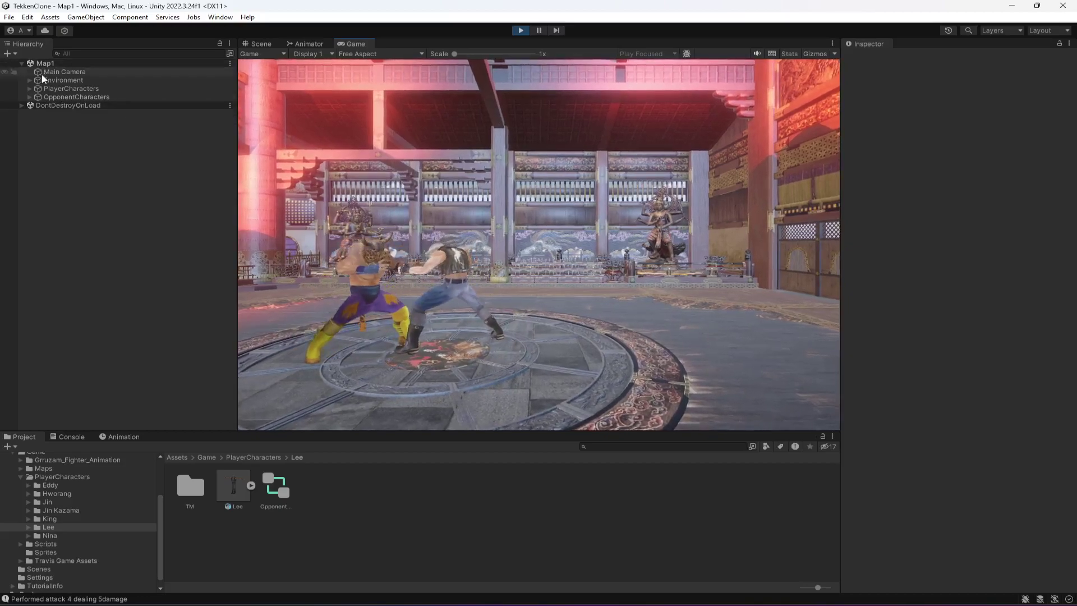
{"action": "left_click", "coordinate": [31, 97]}
{"action": "left_click", "coordinate": [62, 114]}
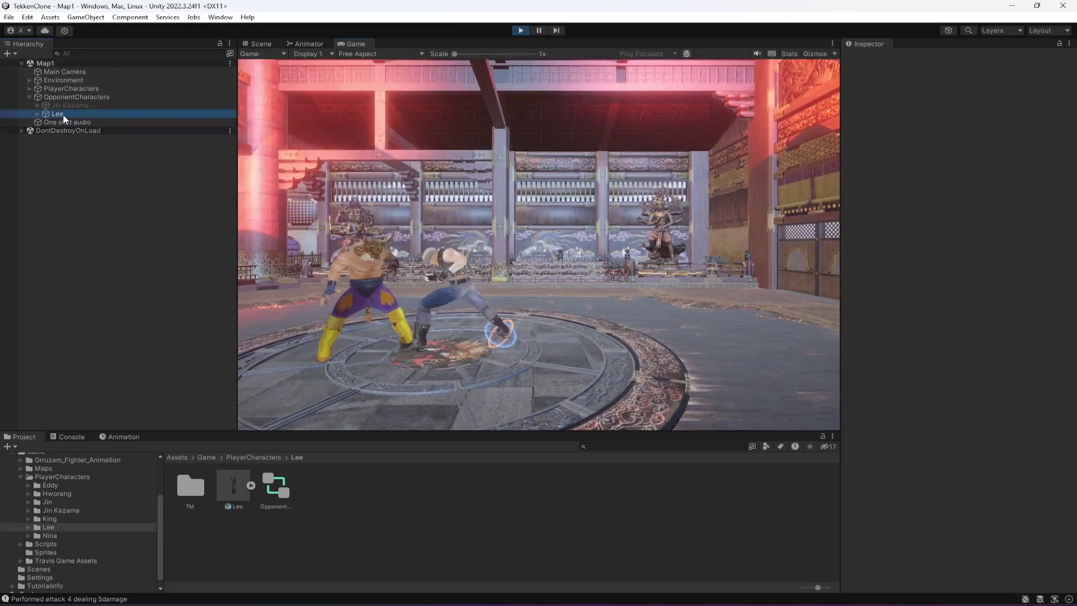
{"action": "left_click", "coordinate": [643, 349]}
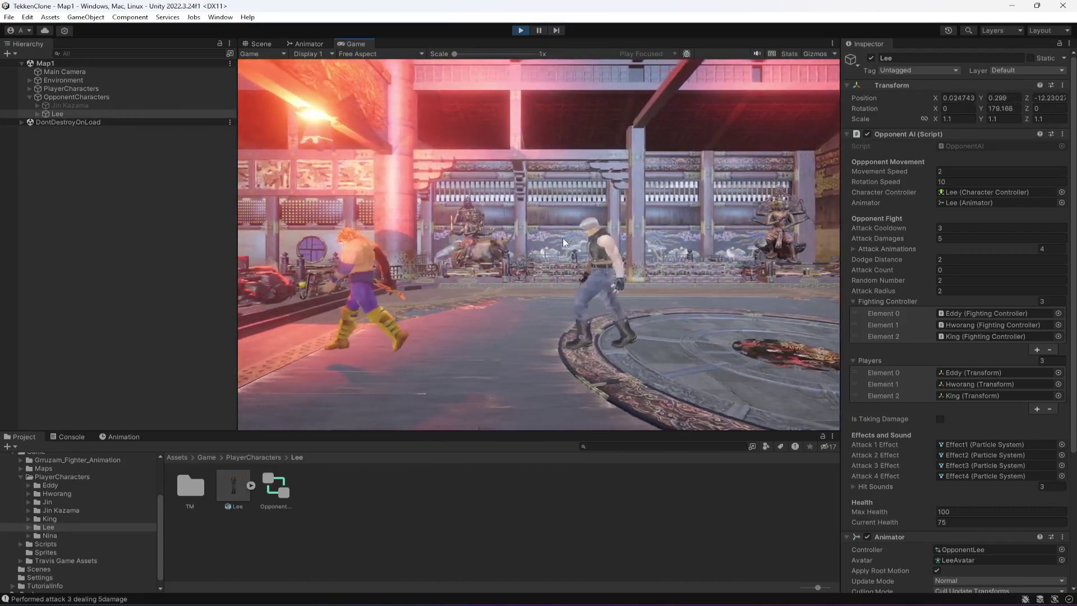
{"action": "left_click", "coordinate": [520, 31]}
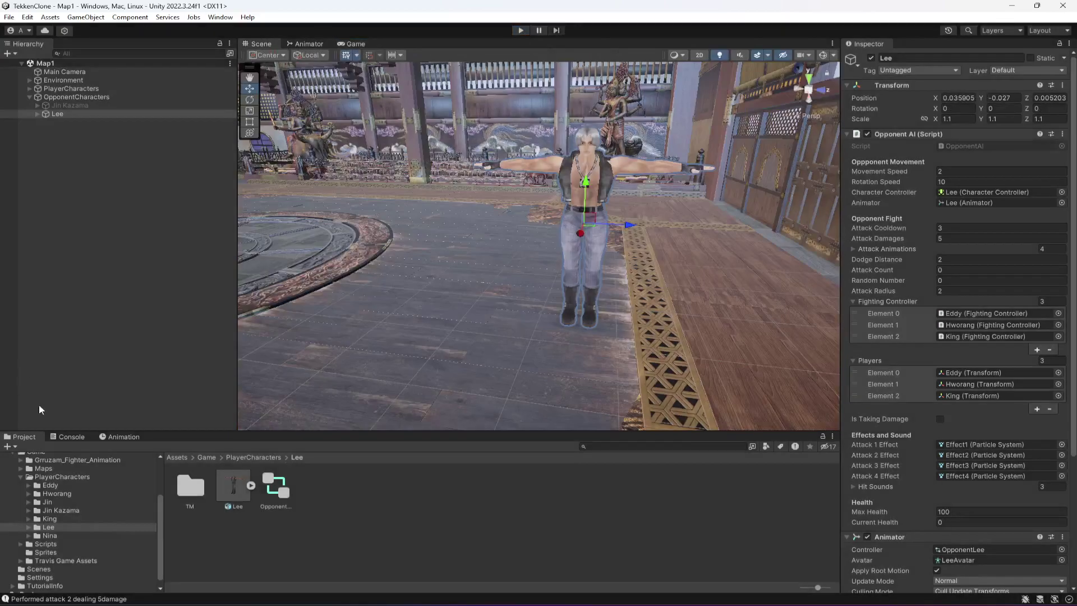
{"action": "left_click", "coordinate": [68, 437]}
{"action": "left_click", "coordinate": [10, 447]}
{"action": "left_click", "coordinate": [23, 437]}
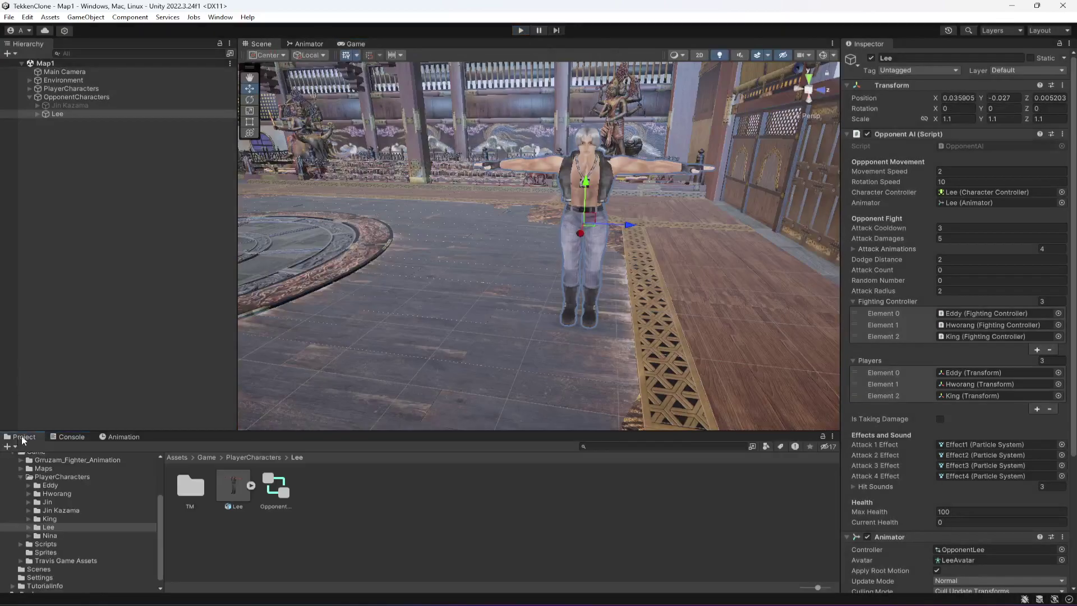
{"action": "left_click", "coordinate": [135, 163]}
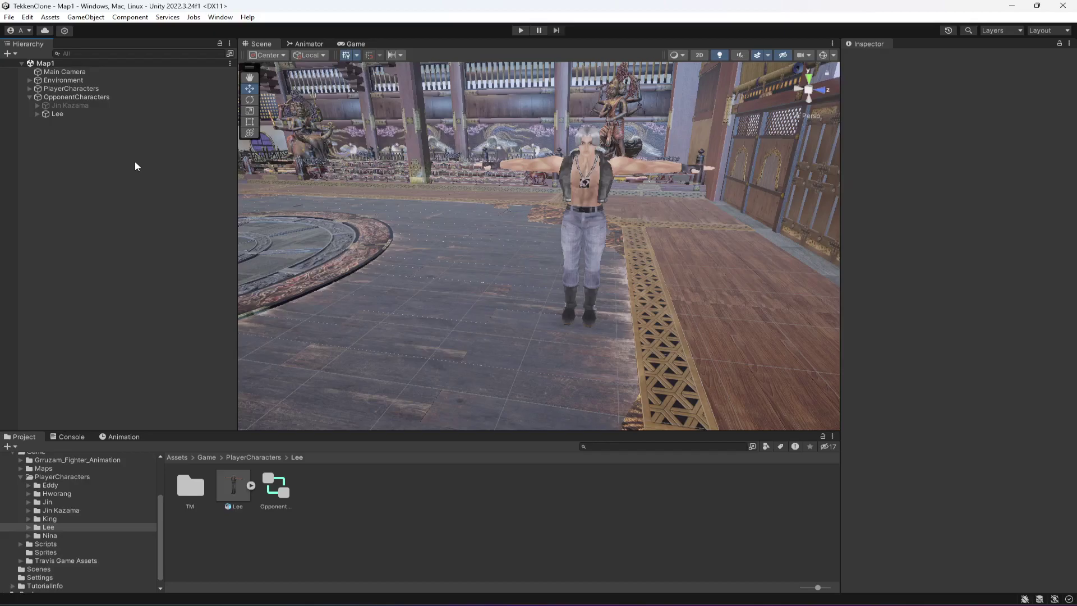
{"action": "left_click", "coordinate": [29, 97]}
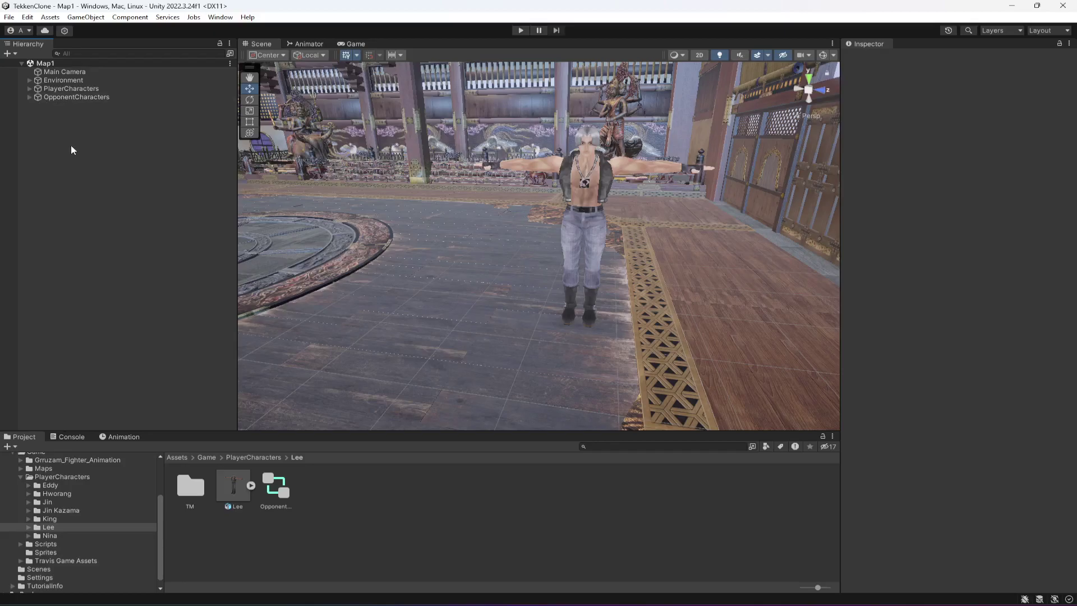